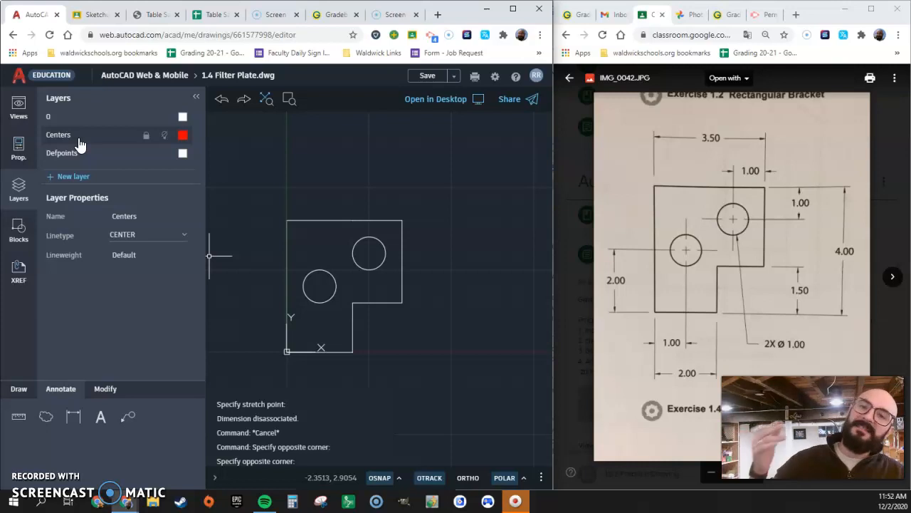
Make Centers the current layer and set the linetype scale for new objects to 0.5.
{"action": "left_click", "coordinate": [126, 143]}
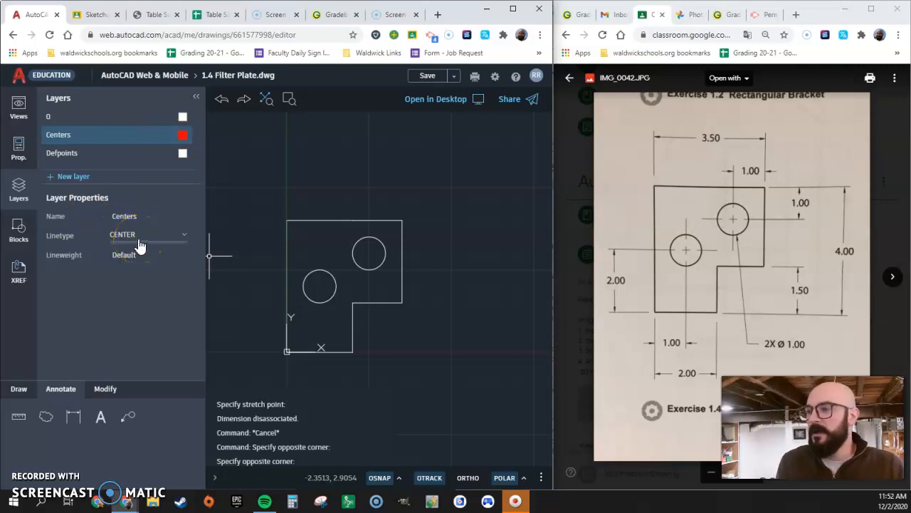
{"action": "left_click", "coordinate": [19, 151]}
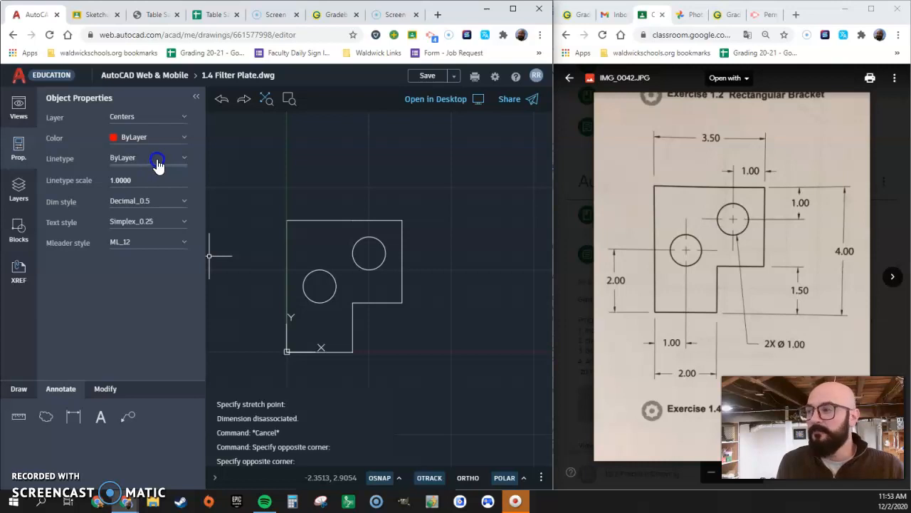
{"action": "left_click", "coordinate": [18, 187]}
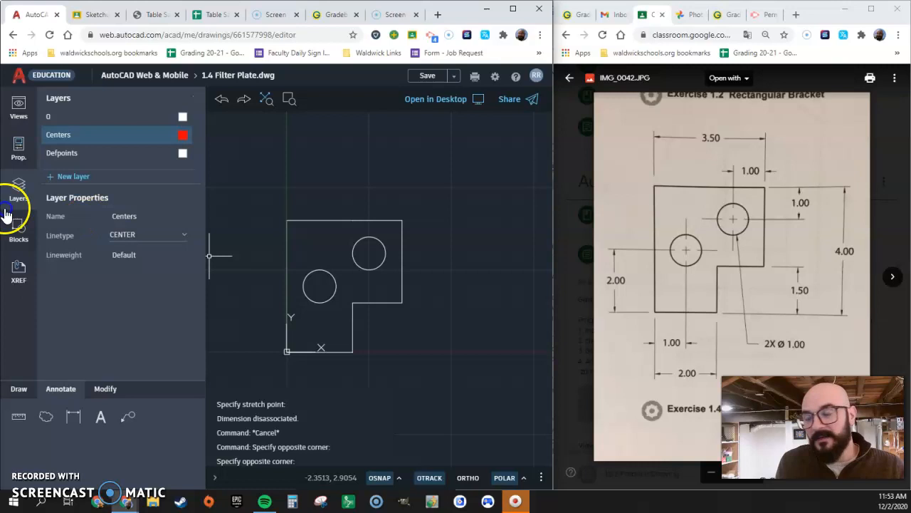
{"action": "left_click", "coordinate": [8, 153]}
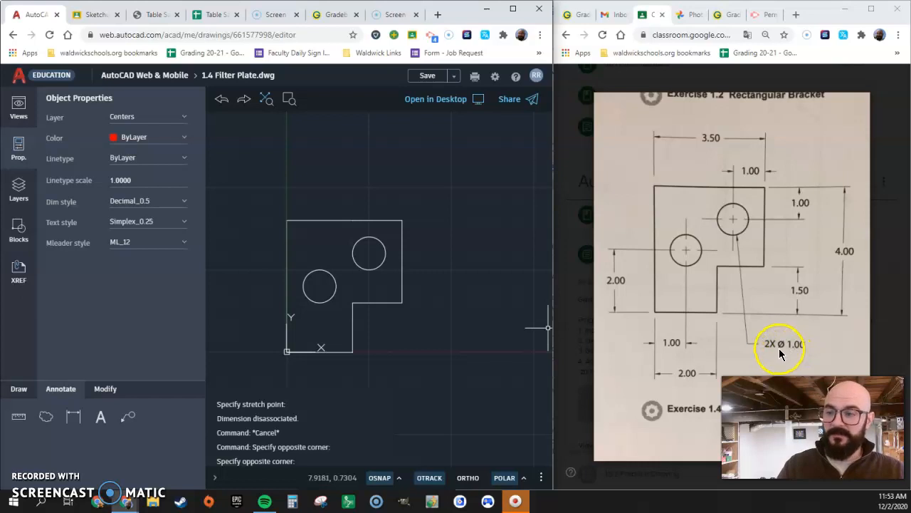
{"action": "left_click", "coordinate": [125, 181]}
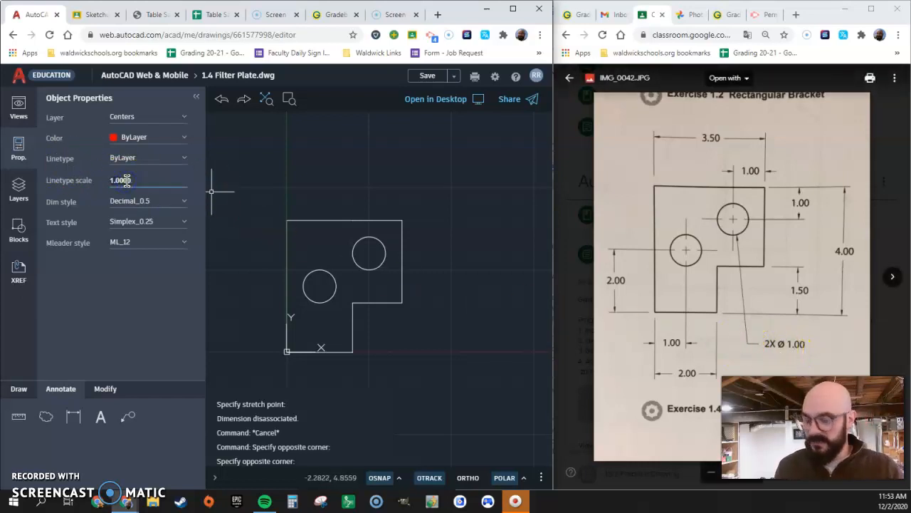
{"action": "type", "text": ".5"}
{"action": "key", "text": "Return"}
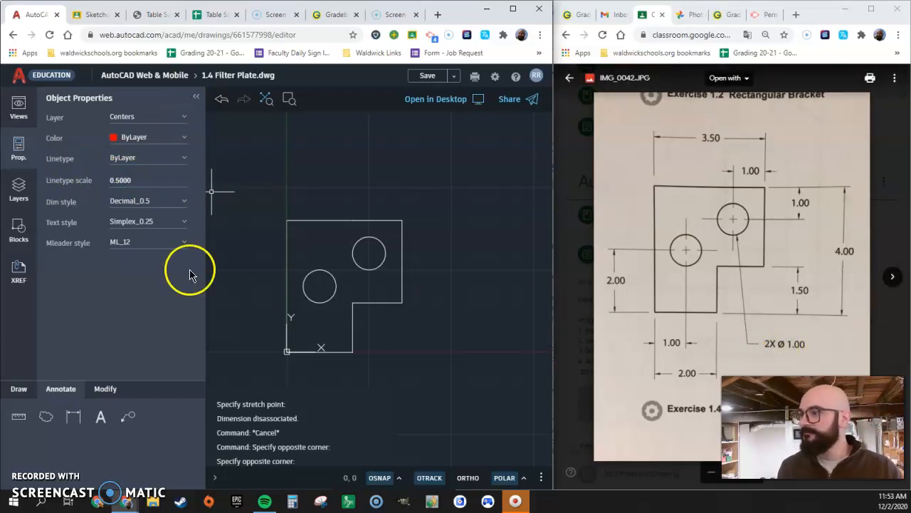
Draw a horizontal centerline across the lower-left circle, from its left quadrant to its right quadrant.
{"action": "left_click", "coordinate": [69, 417]}
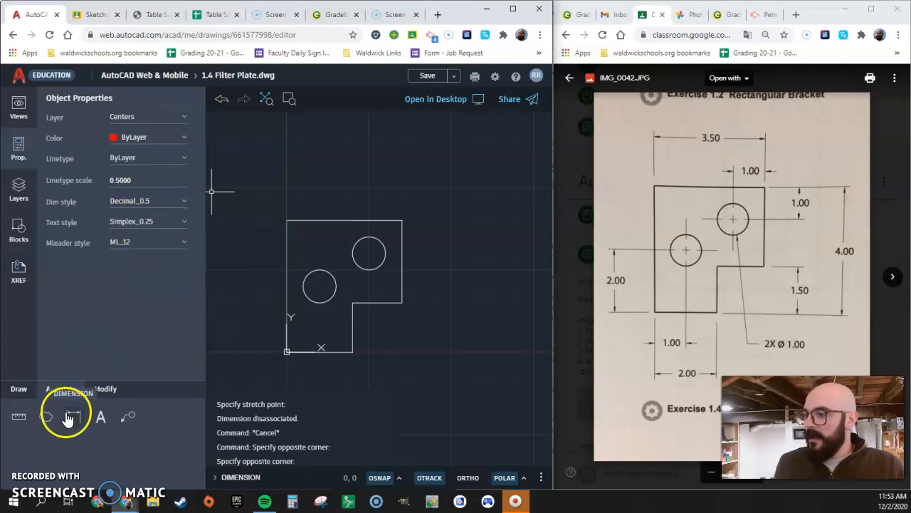
{"action": "left_click", "coordinate": [18, 389]}
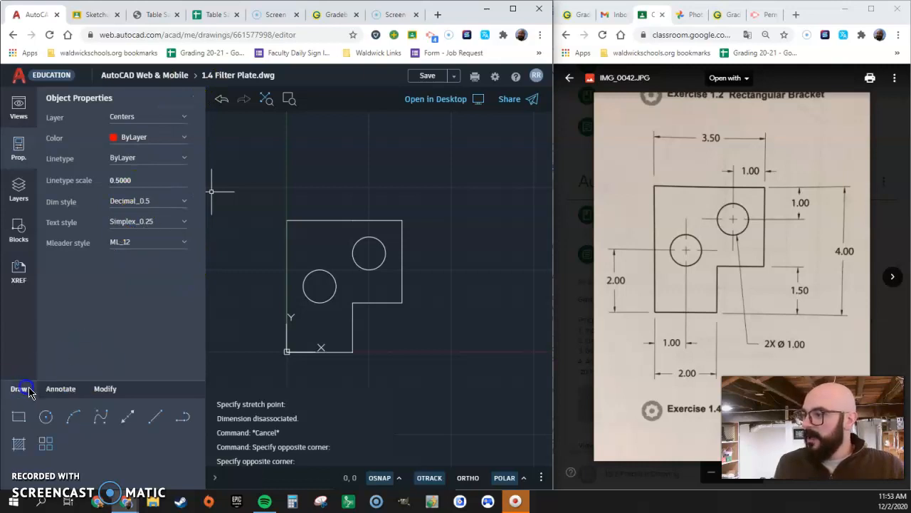
{"action": "left_click", "coordinate": [154, 417]}
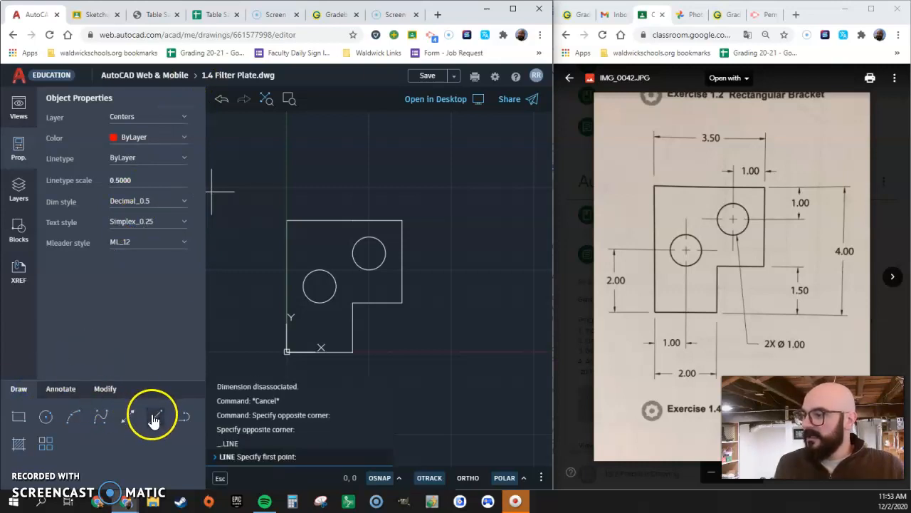
{"action": "left_click", "coordinate": [303, 286]}
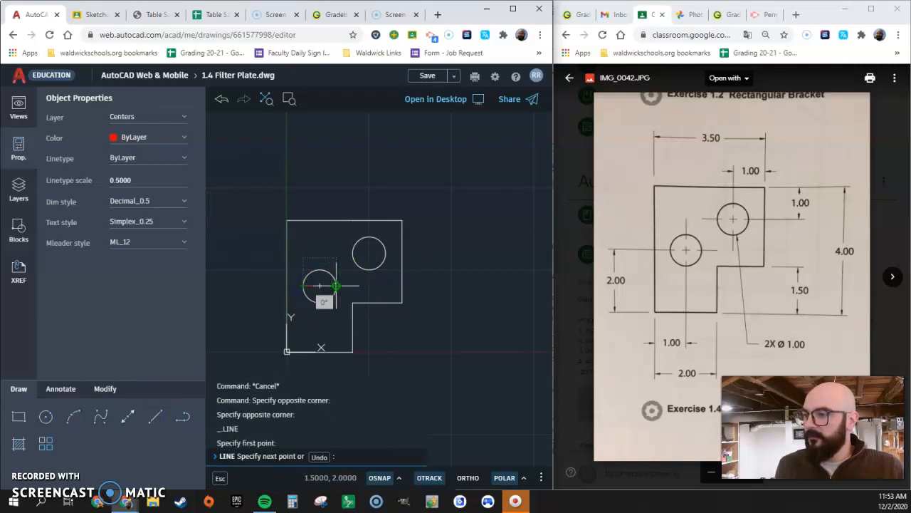
{"action": "left_click", "coordinate": [336, 285]}
{"action": "key", "text": "Escape"}
{"action": "key", "text": "Escape"}
{"action": "key", "text": "Escape"}
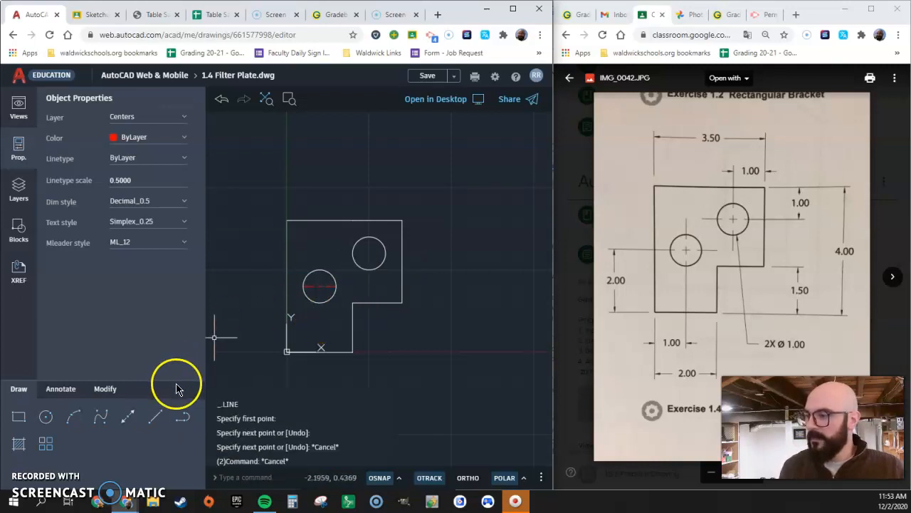
Draw a vertical centerline through the lower-left circle, from its bottom quadrant to its top quadrant.
{"action": "key", "text": "Return"}
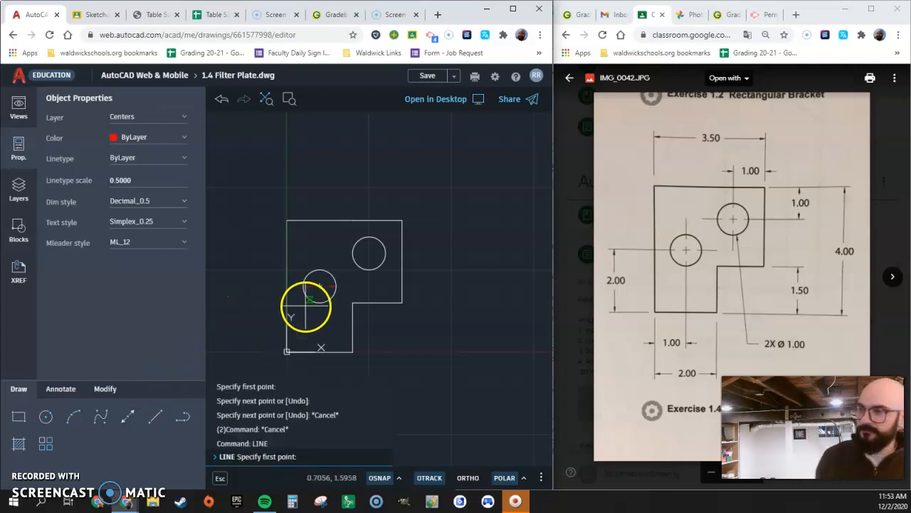
{"action": "left_click", "coordinate": [320, 302]}
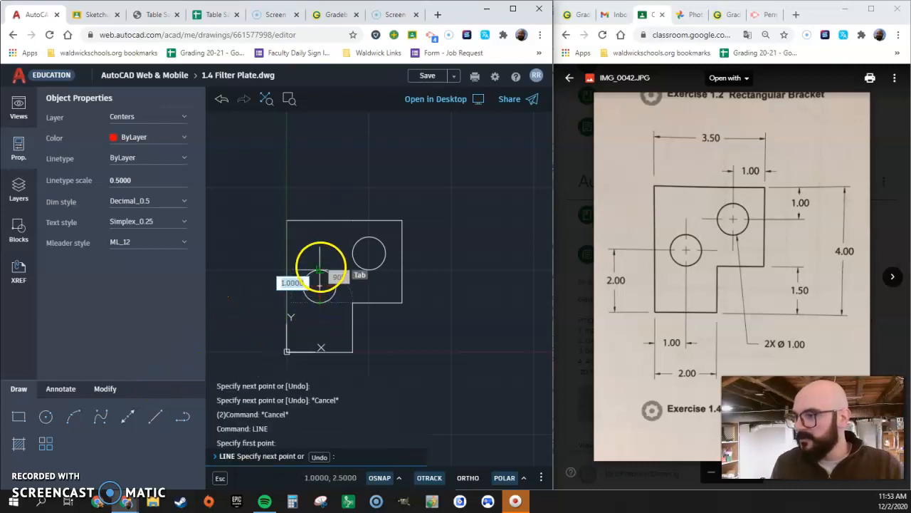
{"action": "left_click", "coordinate": [320, 270]}
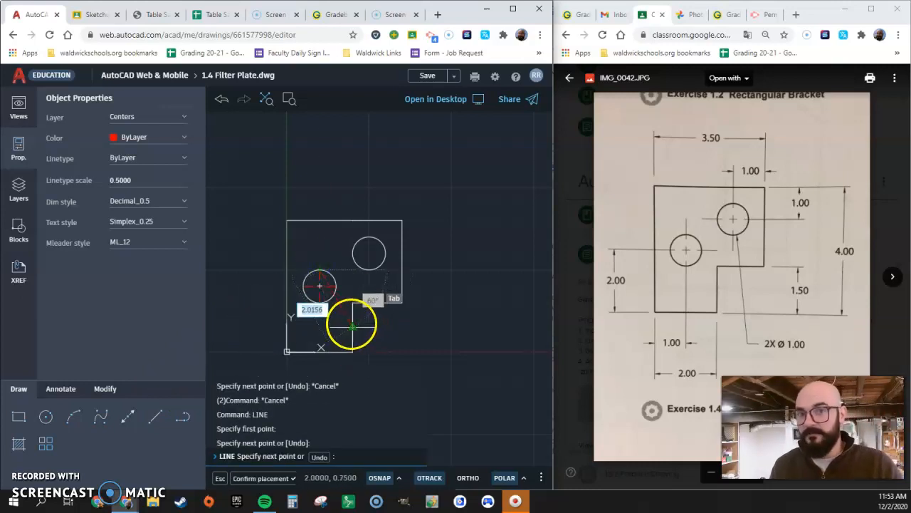
{"action": "key", "text": "Escape"}
{"action": "key", "text": "Escape"}
{"action": "key", "text": "Escape"}
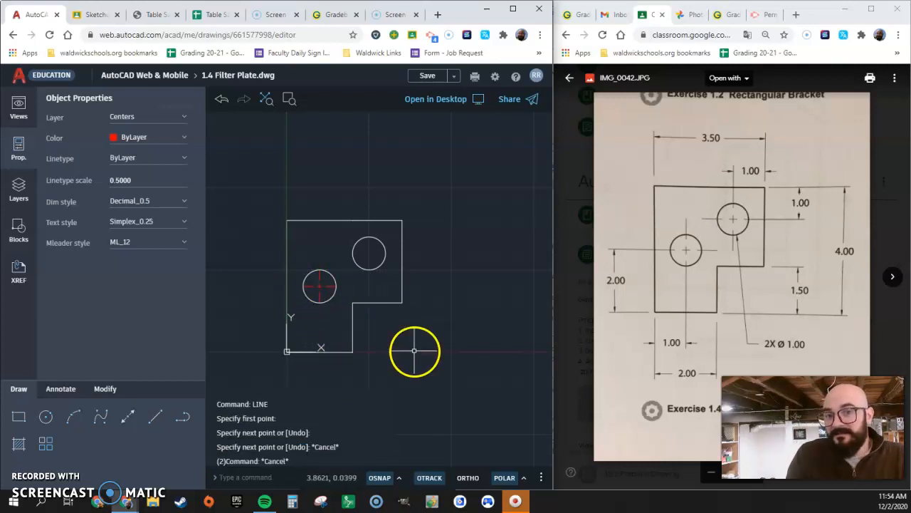
{"action": "left_click", "coordinate": [126, 180]}
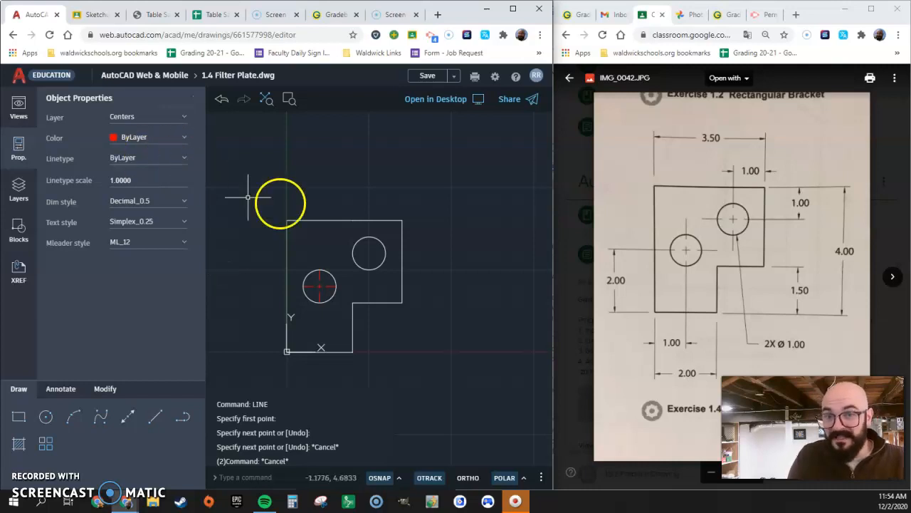
{"action": "key", "text": "ctrl+z"}
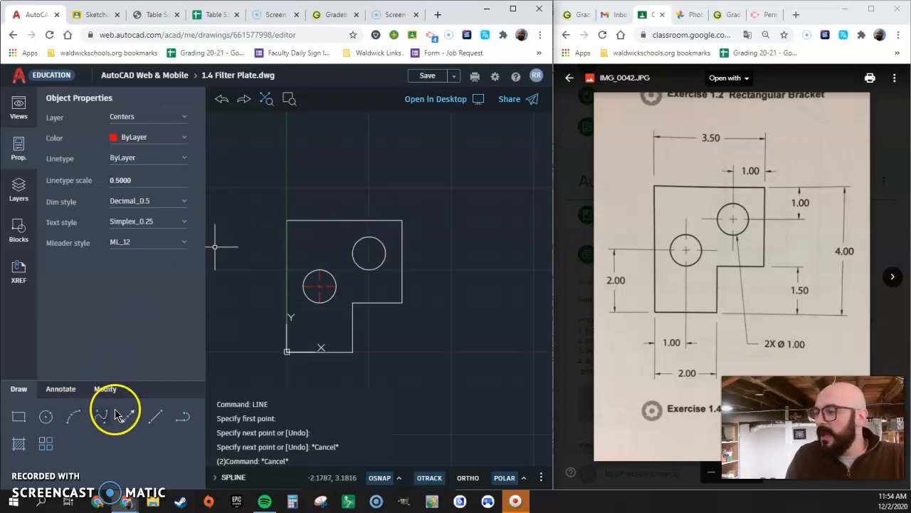
{"action": "left_click", "coordinate": [155, 417]}
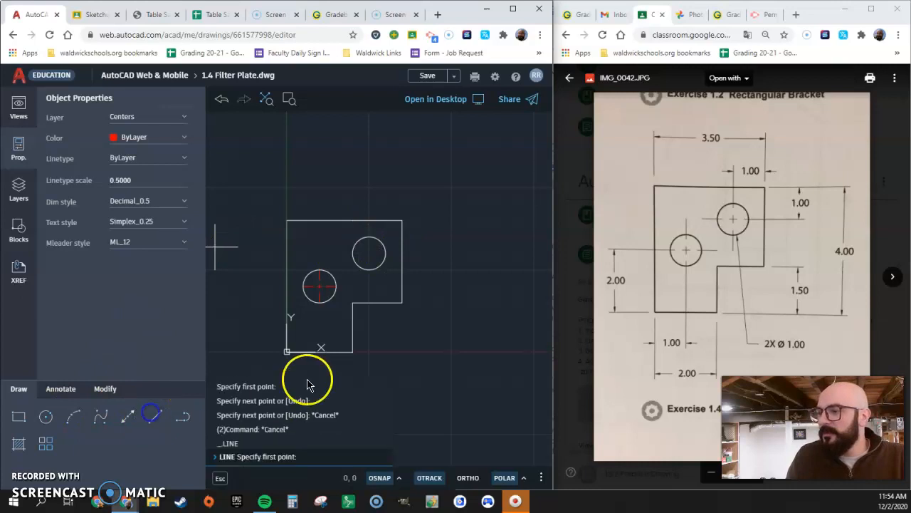
{"action": "left_click", "coordinate": [353, 254]}
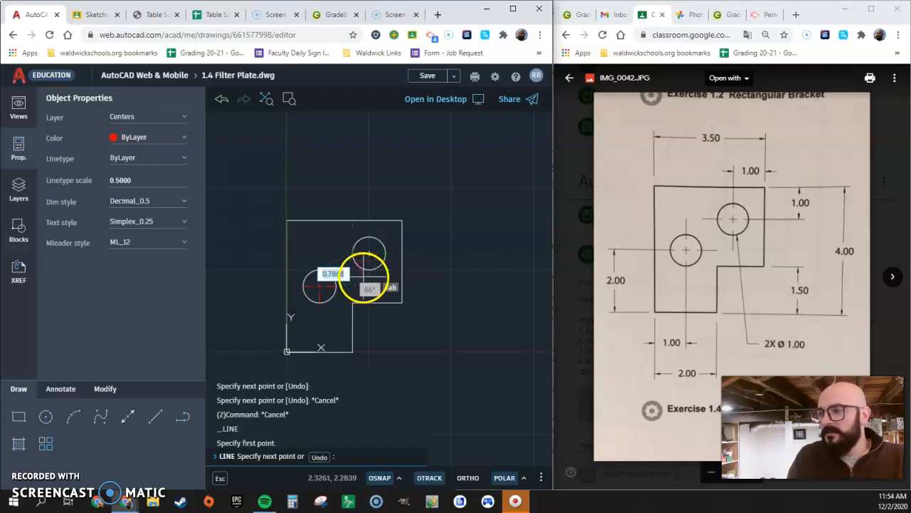
{"action": "key", "text": "Escape"}
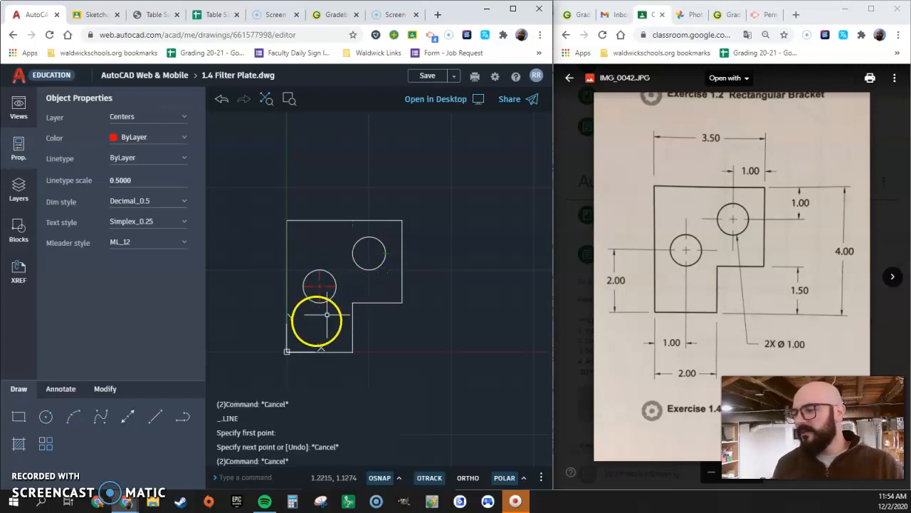
Copy both centerlines of the lower-left circle, from its center to the center of the upper-right circle.
{"action": "left_click", "coordinate": [104, 388]}
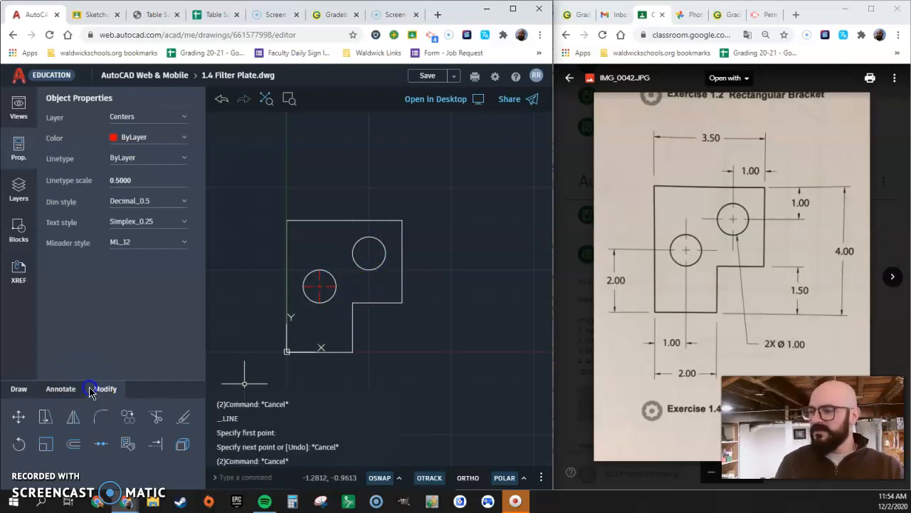
{"action": "left_click", "coordinate": [127, 420]}
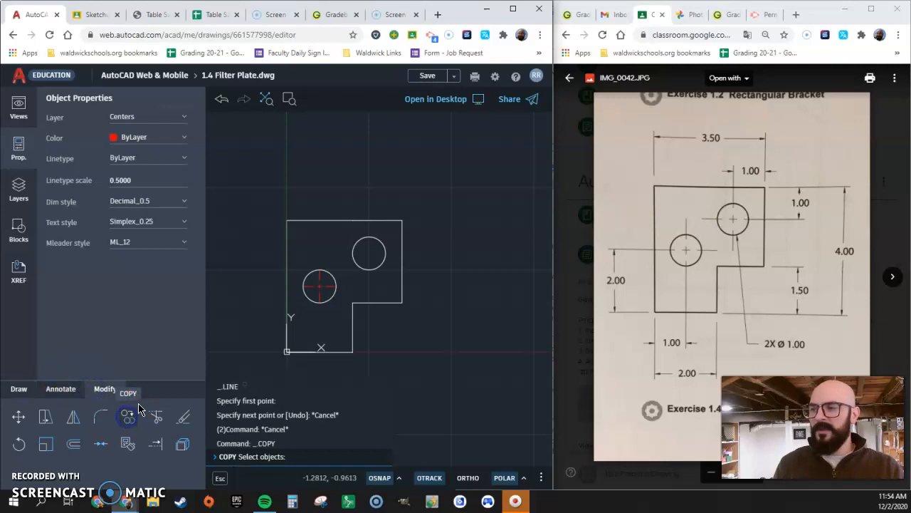
{"action": "scroll", "coordinate": [332, 292], "scroll_direction": "up", "scroll_amount": 5}
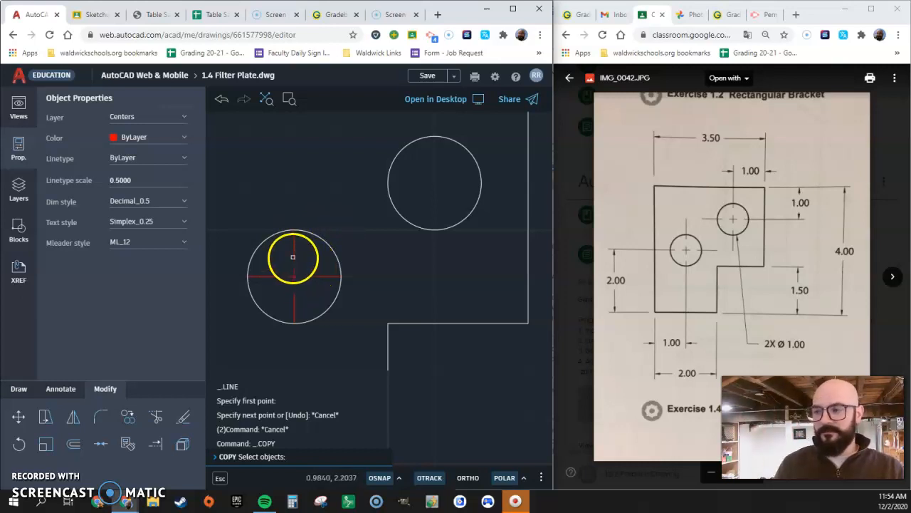
{"action": "left_click", "coordinate": [320, 261]}
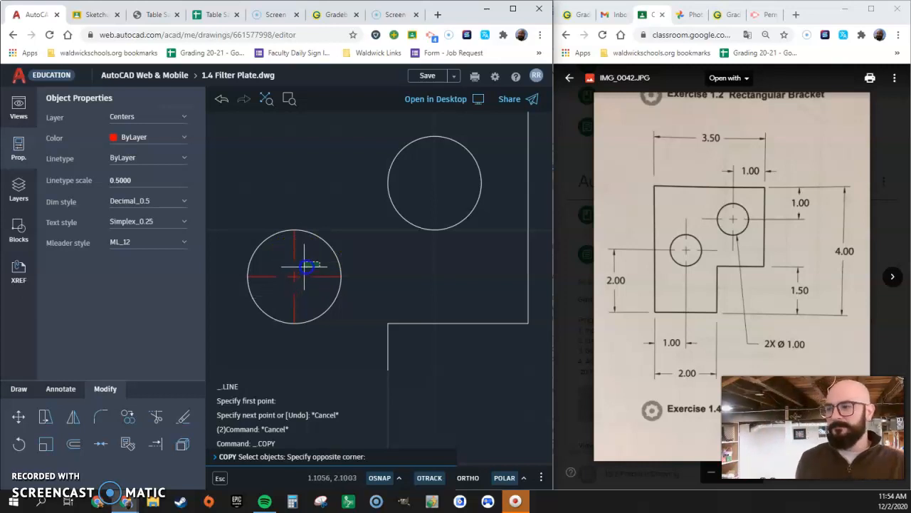
{"action": "left_click", "coordinate": [270, 285]}
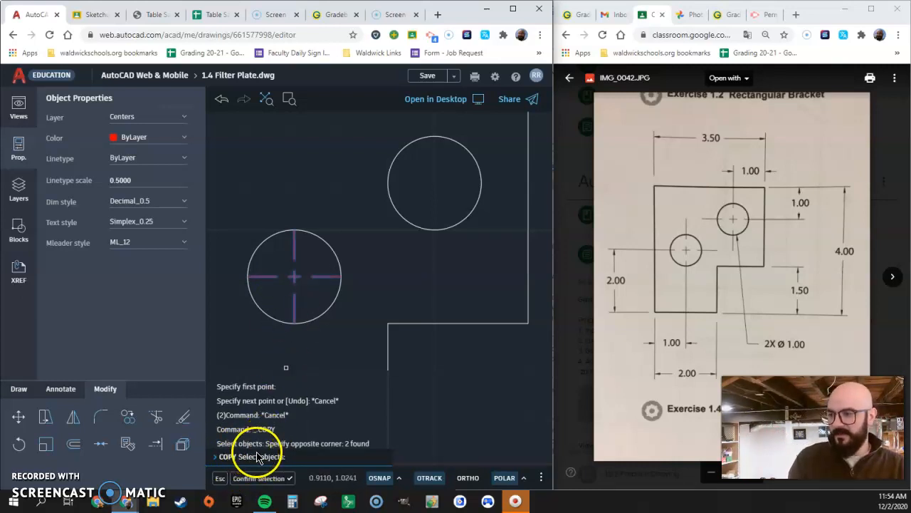
{"action": "key", "text": "Return"}
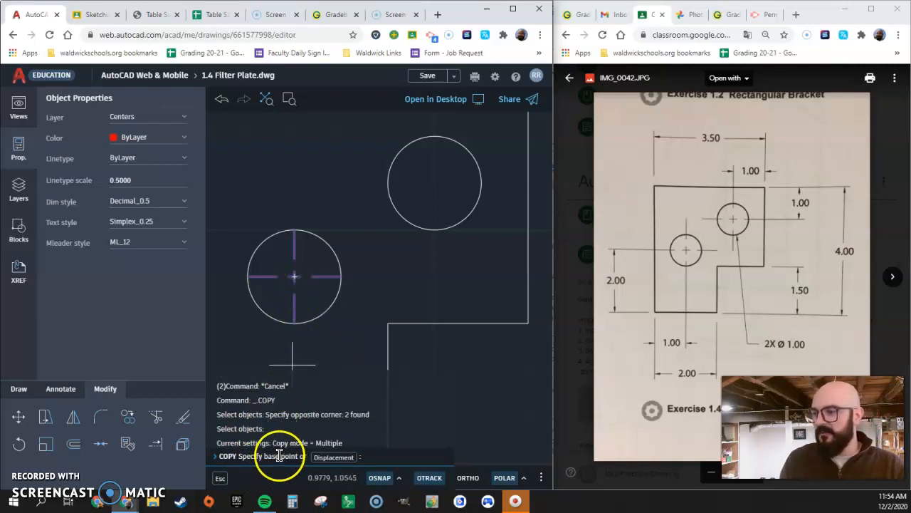
{"action": "left_click", "coordinate": [295, 276]}
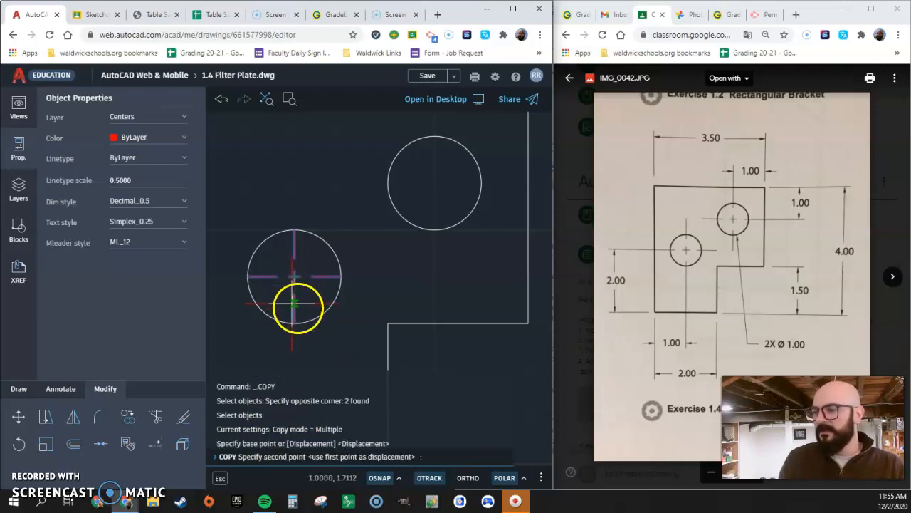
{"action": "left_click", "coordinate": [435, 184]}
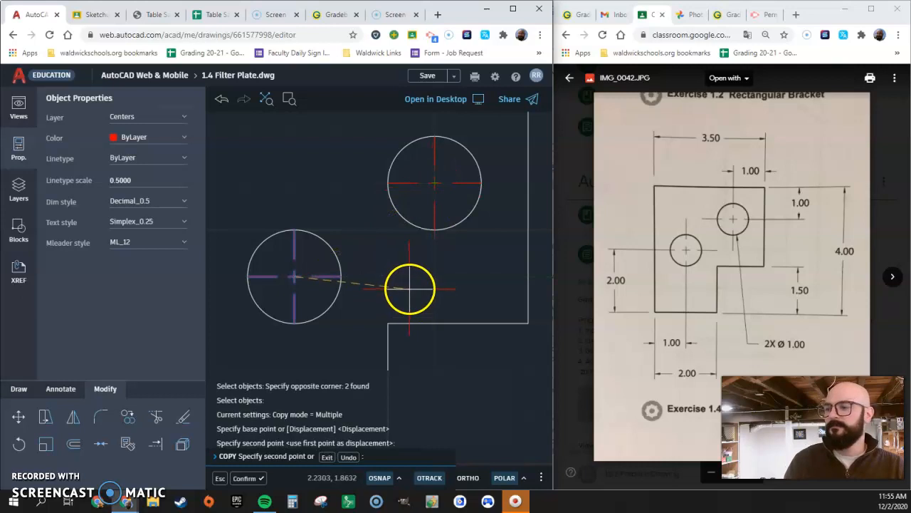
{"action": "key", "text": "Escape"}
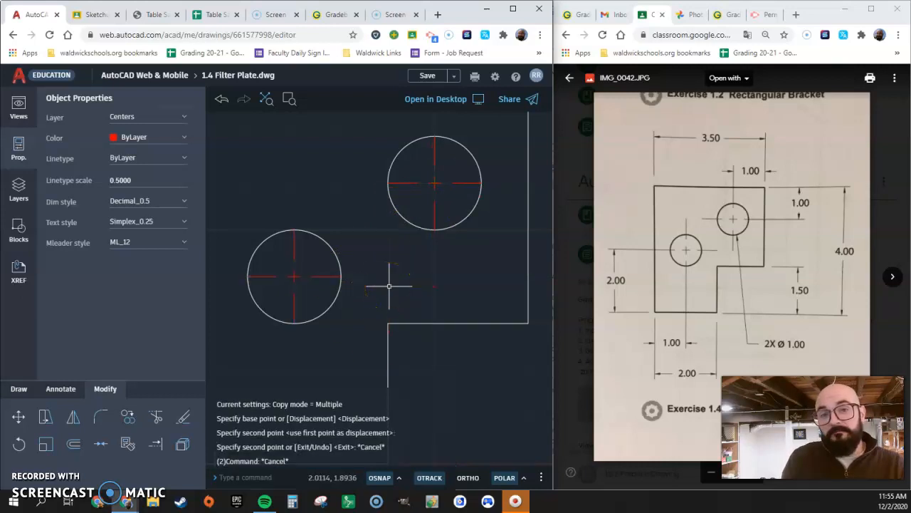
Create a new layer named Dimensions and set its color to magenta.
{"action": "scroll", "coordinate": [397, 368], "scroll_direction": "down", "scroll_amount": 5}
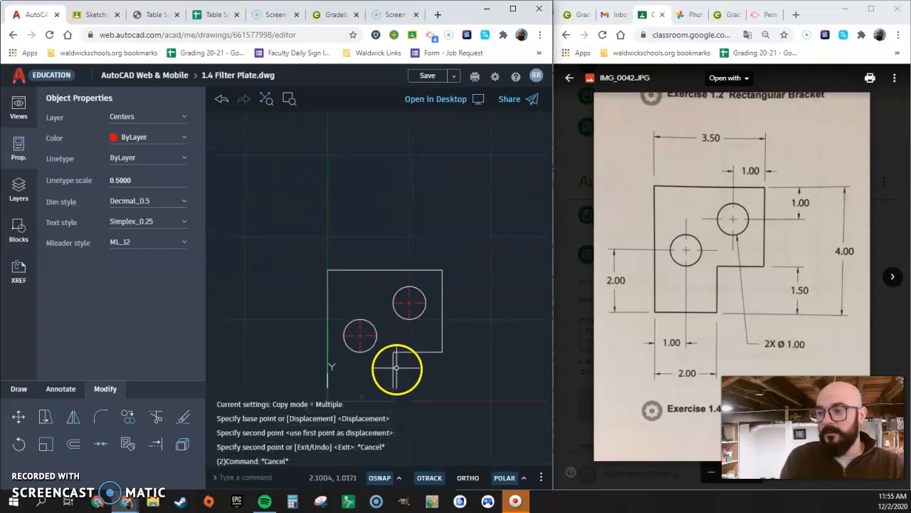
{"action": "middle_click_drag", "start_coordinate": [395, 382], "coordinate": [400, 344]}
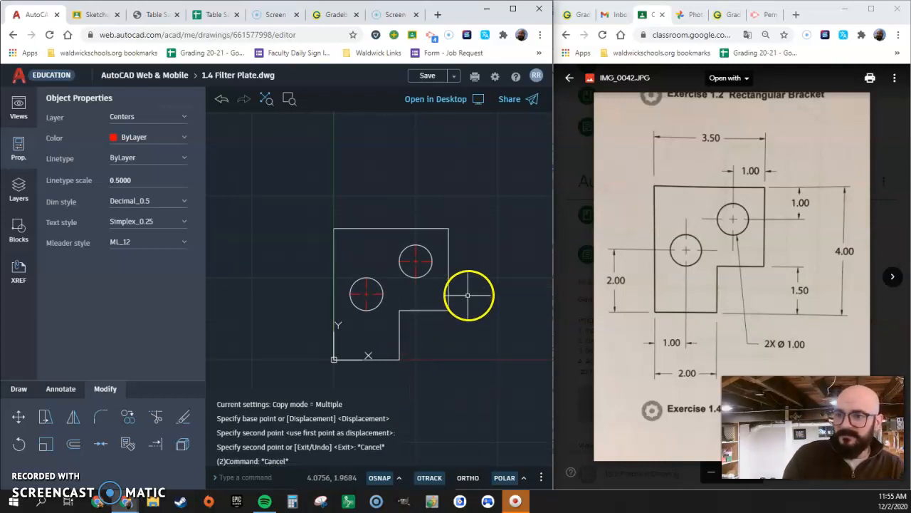
{"action": "left_click", "coordinate": [27, 202]}
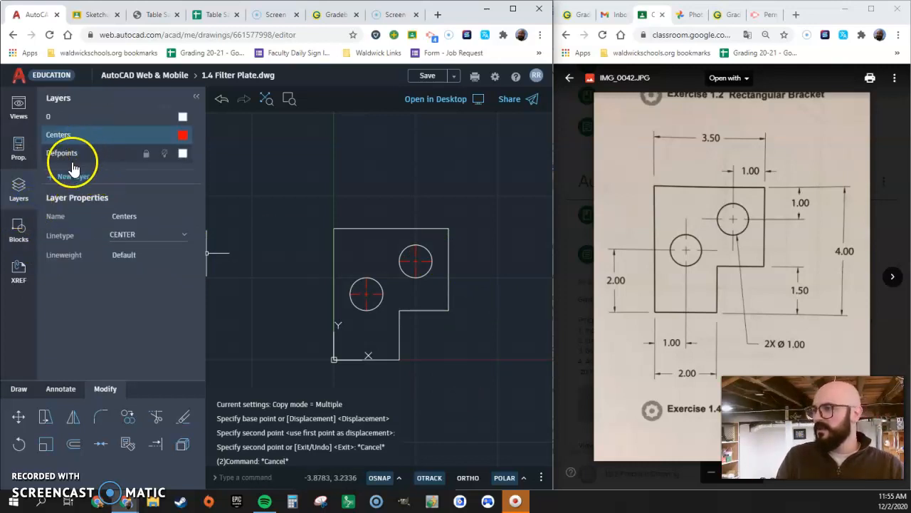
{"action": "left_click", "coordinate": [70, 177]}
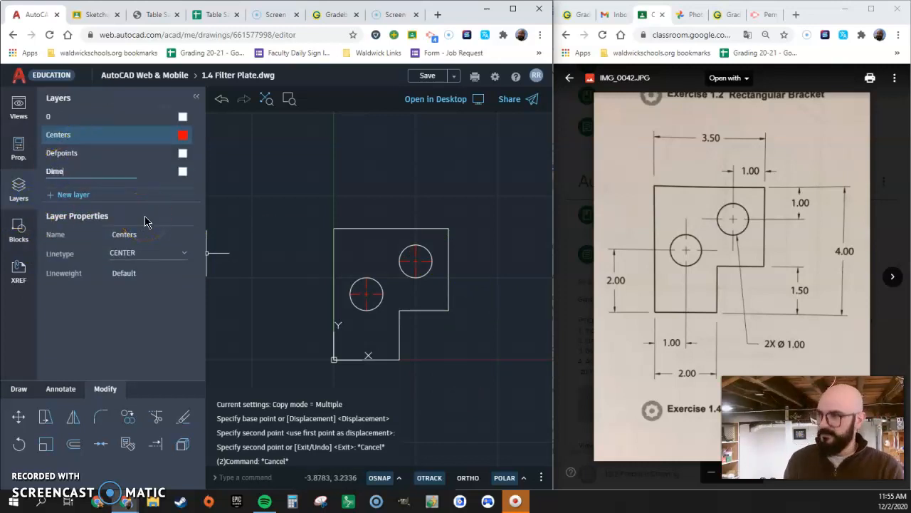
{"action": "left_click", "coordinate": [183, 173]}
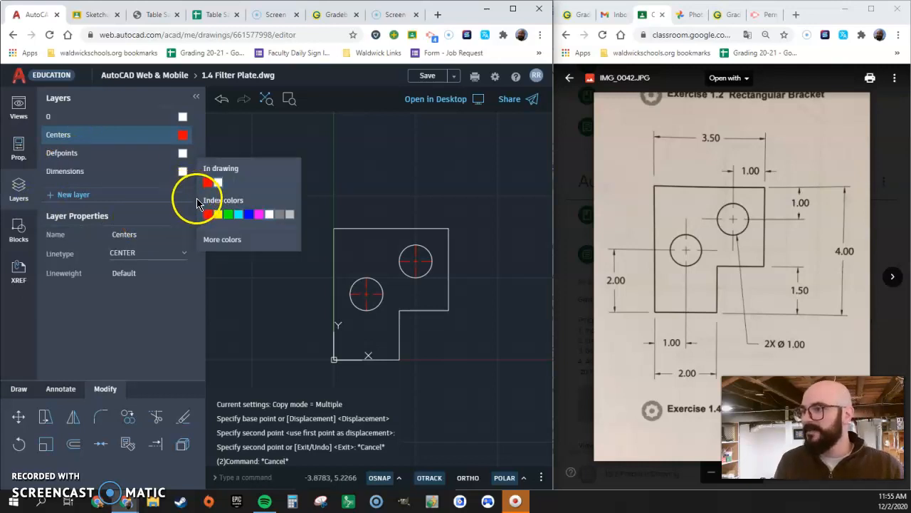
{"action": "left_click", "coordinate": [258, 214]}
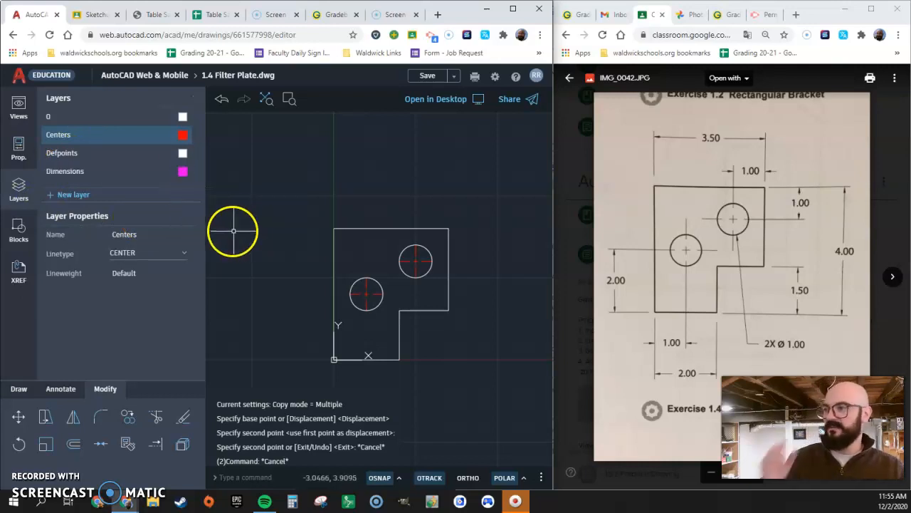
Make the Dimensions layer current and show the object properties with the dimension style setting.
{"action": "left_click", "coordinate": [107, 178]}
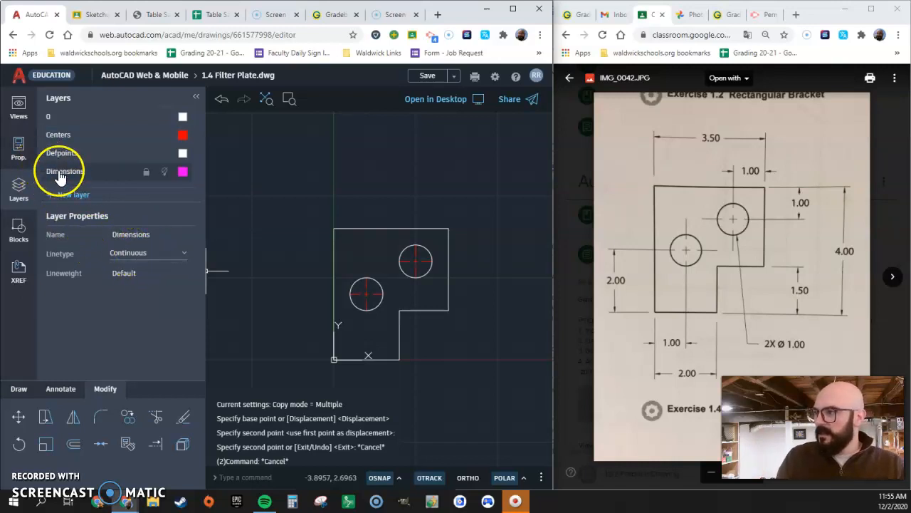
{"action": "left_click", "coordinate": [15, 153]}
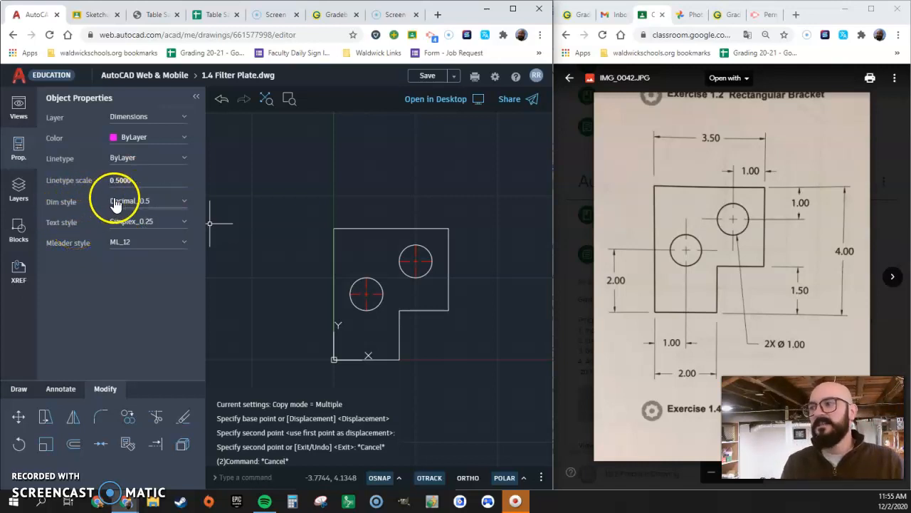
Place a trial vertical dimension between two free points in the empty area beside the bracket using the Decimal_0.5 style.
{"action": "left_click", "coordinate": [71, 397]}
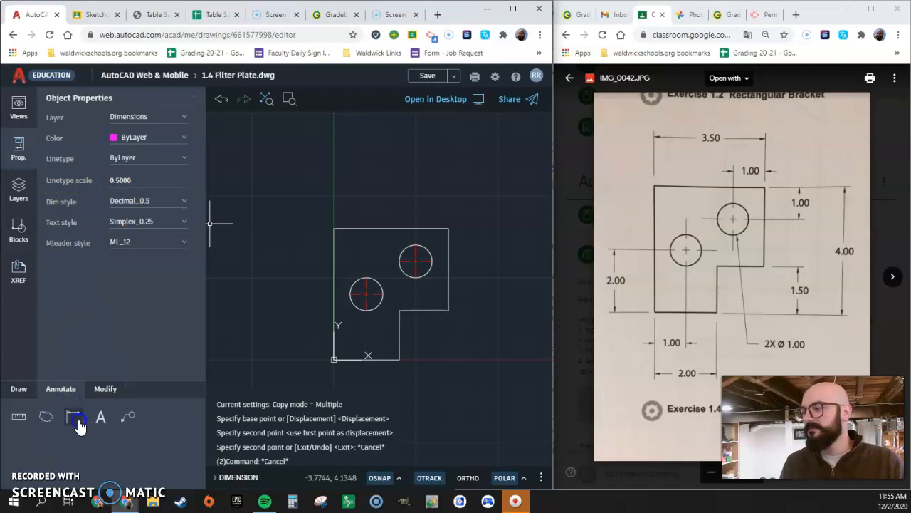
{"action": "left_click", "coordinate": [78, 420]}
{"action": "left_click", "coordinate": [277, 235]}
{"action": "left_click", "coordinate": [341, 179]}
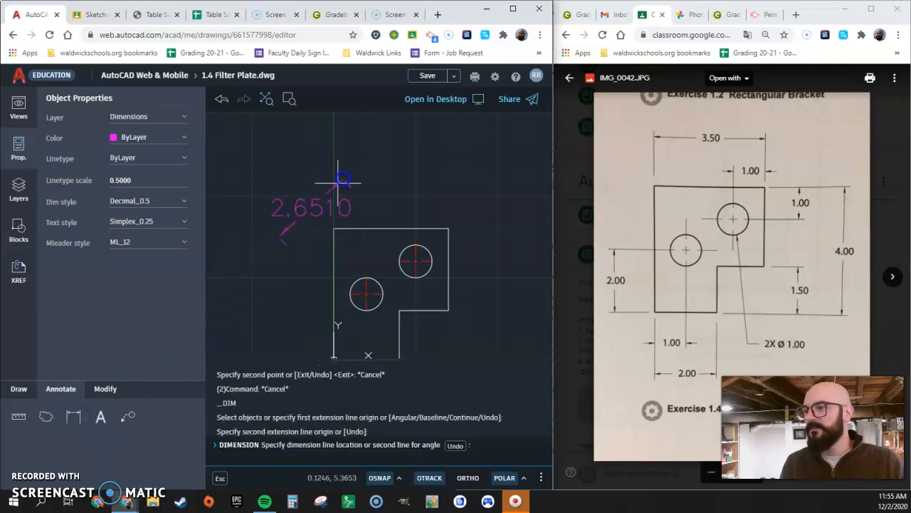
{"action": "left_click", "coordinate": [230, 238]}
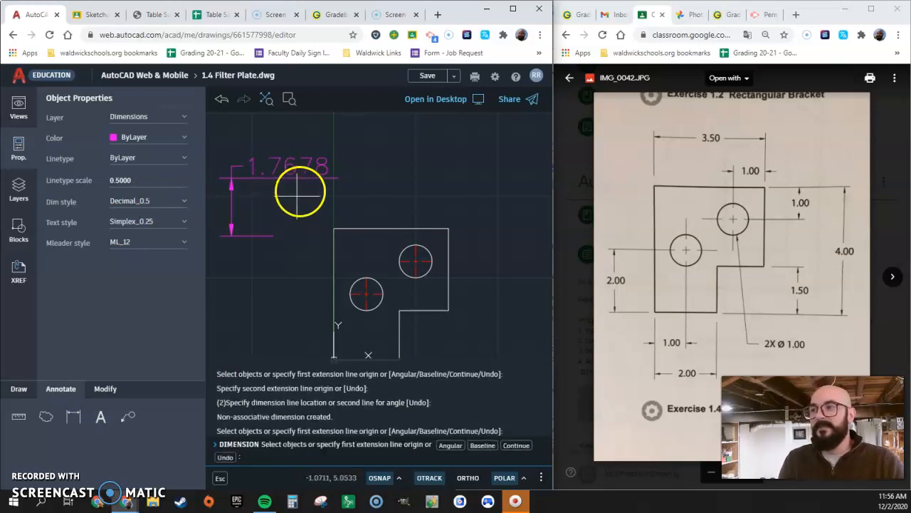
Try the Decimal_0.2 dimension style with a trial horizontal dimension beside the bracket, and undo it.
{"action": "left_click", "coordinate": [174, 203]}
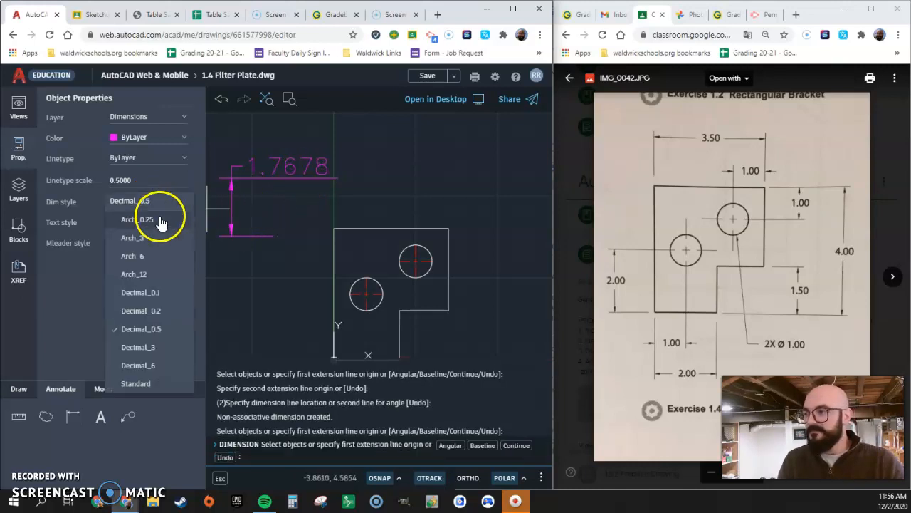
{"action": "left_click", "coordinate": [143, 311]}
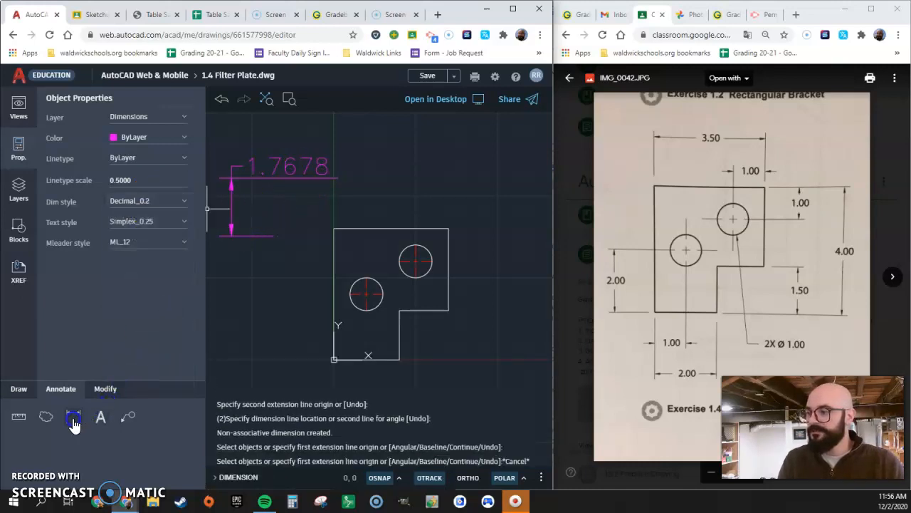
{"action": "left_click", "coordinate": [74, 418]}
{"action": "left_click", "coordinate": [272, 274]}
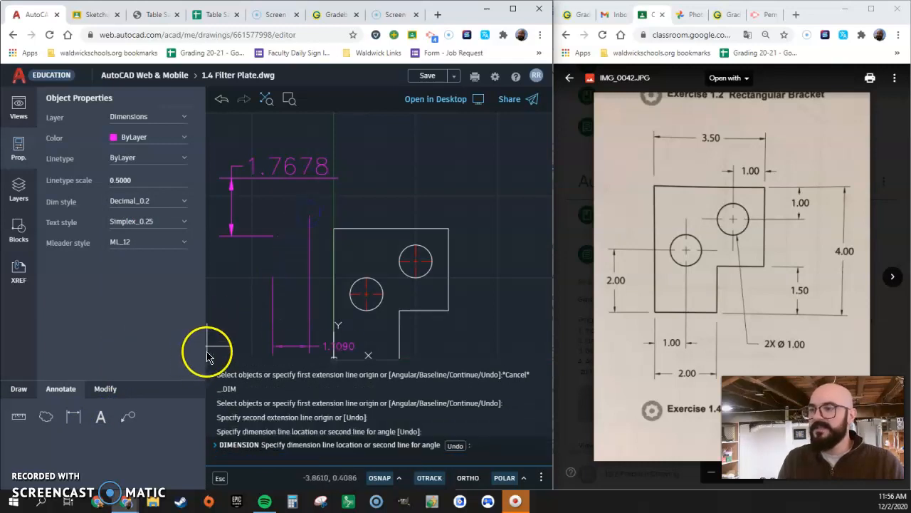
{"action": "left_click", "coordinate": [231, 289]}
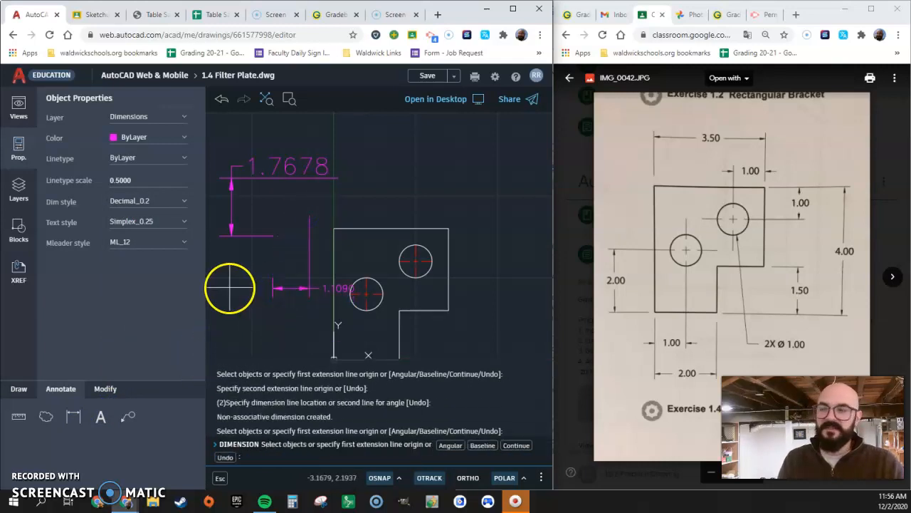
{"action": "key", "text": "ctrl+z"}
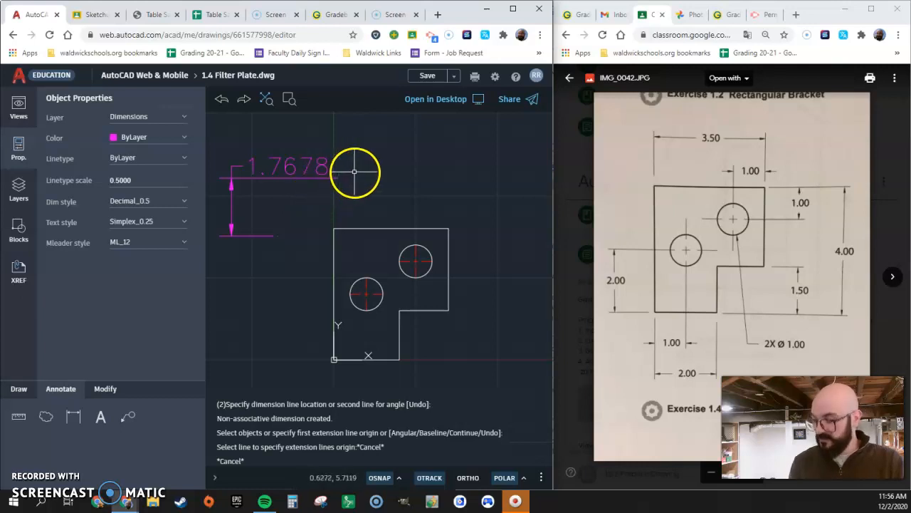
Try the Decimal_0.1 dimension style with a trial aligned dimension near the bracket's top edge, and undo it.
{"action": "left_click", "coordinate": [184, 201]}
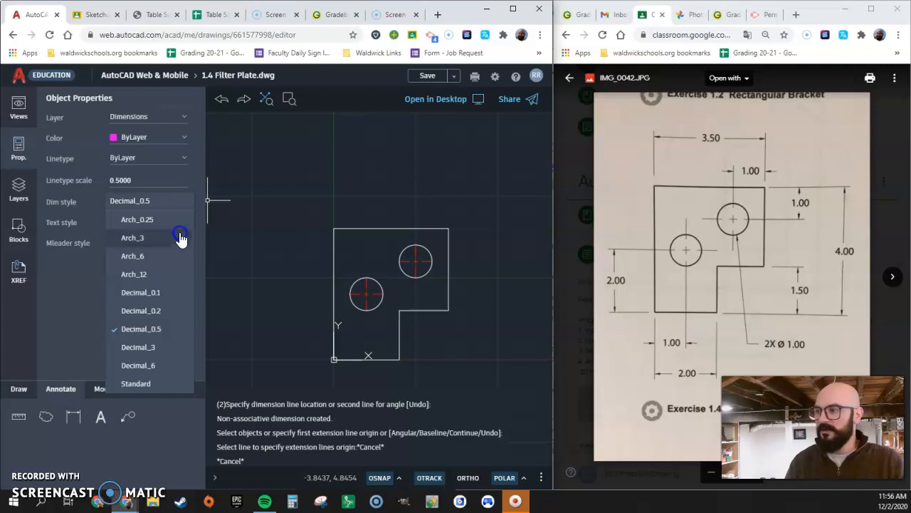
{"action": "left_click", "coordinate": [163, 292]}
{"action": "left_click", "coordinate": [331, 201]}
{"action": "left_click", "coordinate": [75, 417]}
{"action": "left_click", "coordinate": [324, 213]}
{"action": "left_click", "coordinate": [377, 197]}
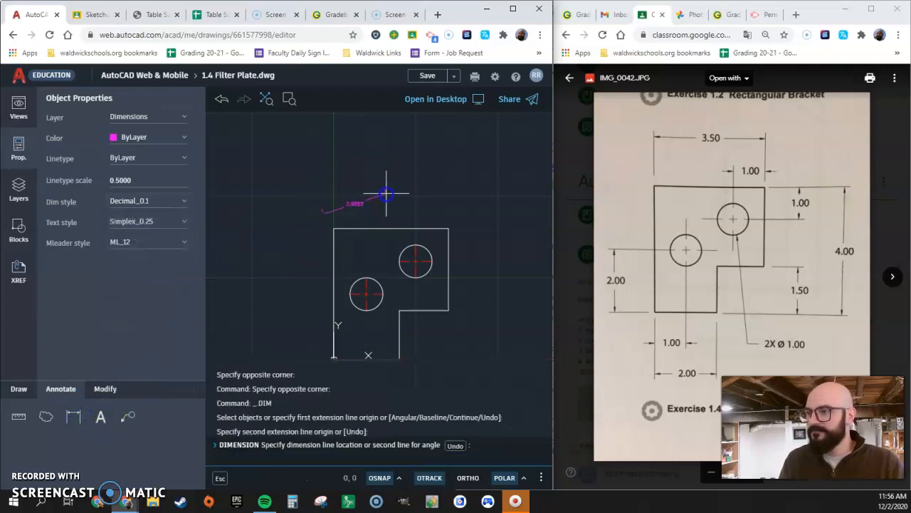
{"action": "left_click", "coordinate": [380, 232]}
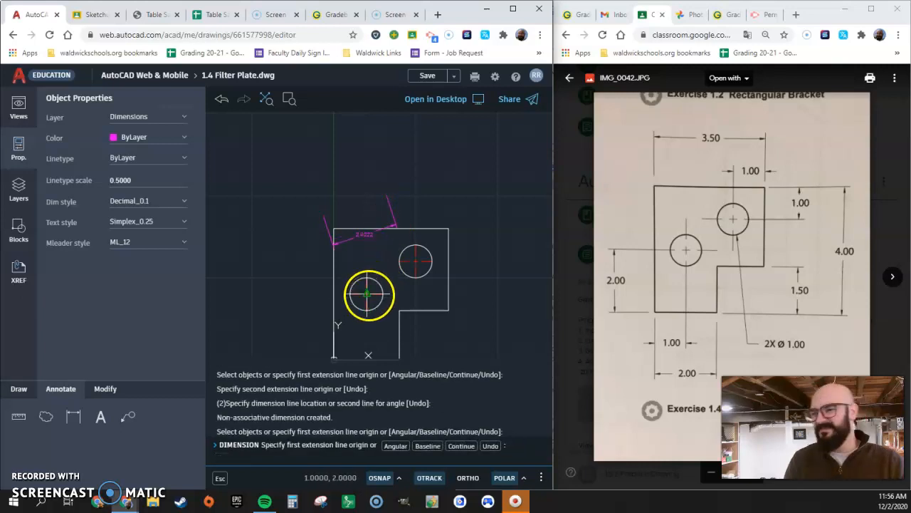
{"action": "scroll", "coordinate": [388, 251], "scroll_direction": "up", "scroll_amount": 2}
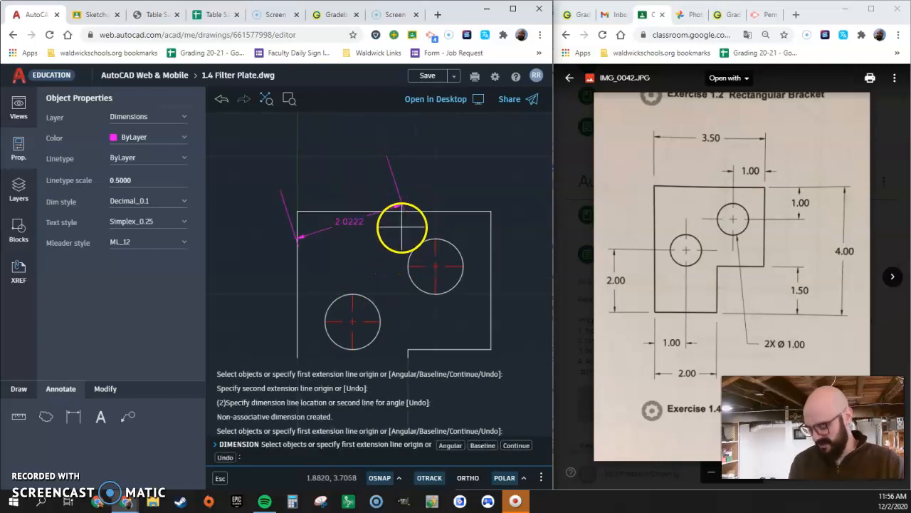
{"action": "key", "text": "Escape"}
{"action": "key", "text": "ctrl+z"}
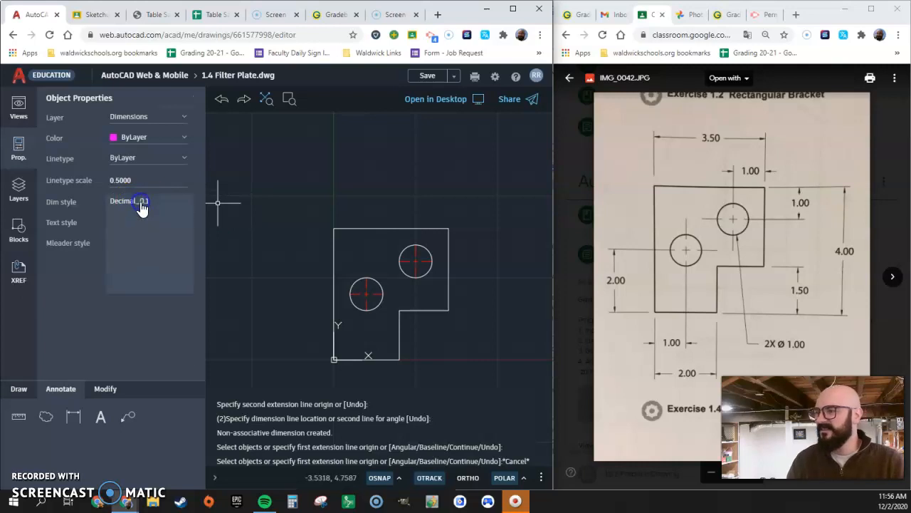
Set the dimension style to Decimal_0.2.
{"action": "left_click", "coordinate": [140, 200]}
{"action": "left_click", "coordinate": [142, 314]}
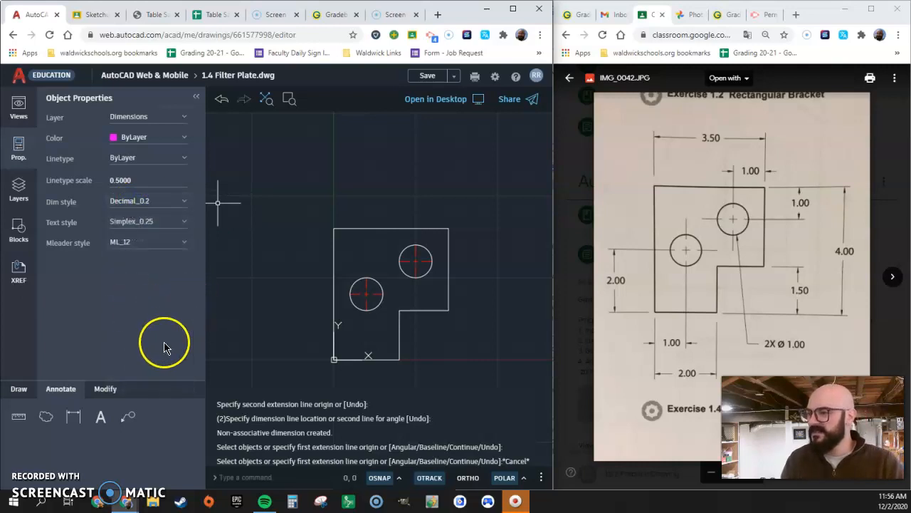
{"action": "left_click", "coordinate": [73, 417]}
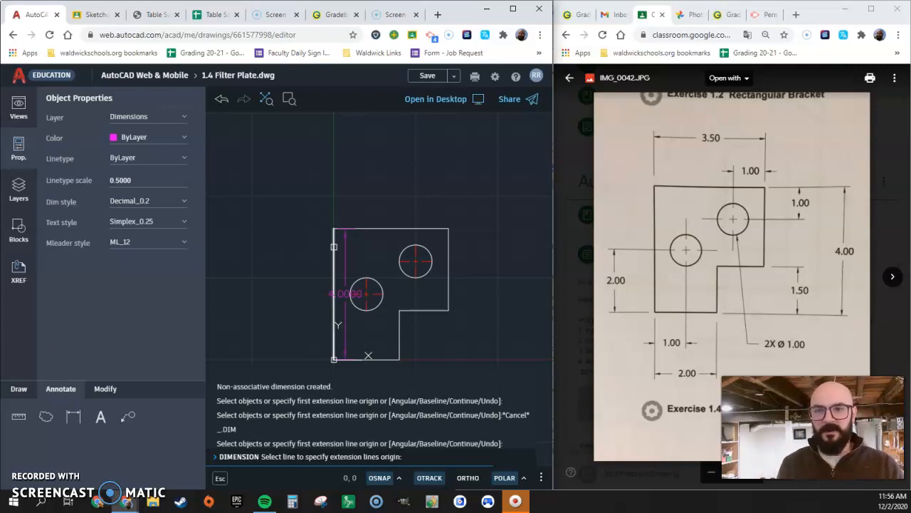
{"action": "key", "text": "Escape"}
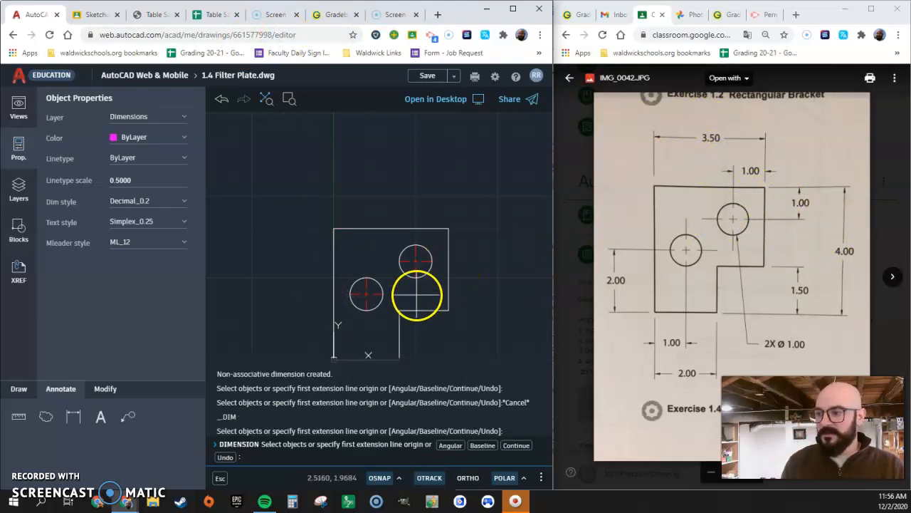
Try an overall height dimension from the lower leg's bottom-right corner straight up to the bracket's top edge, and undo it.
{"action": "left_click", "coordinate": [77, 418]}
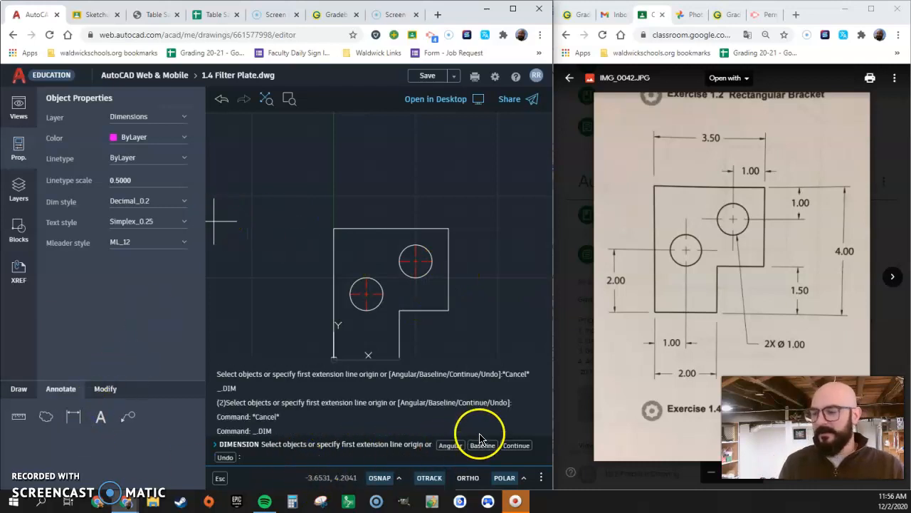
{"action": "middle_click_drag", "start_coordinate": [546, 291], "coordinate": [541, 269]}
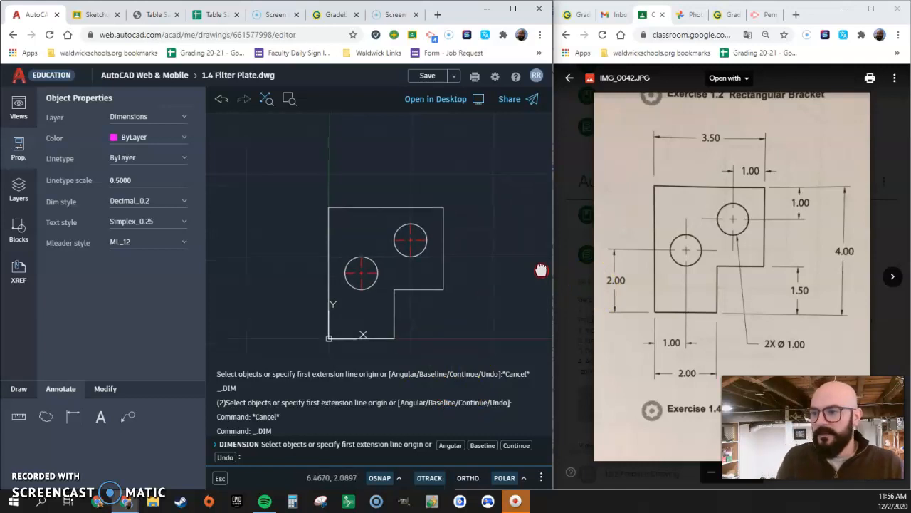
{"action": "left_click", "coordinate": [393, 337]}
{"action": "left_click", "coordinate": [396, 207]}
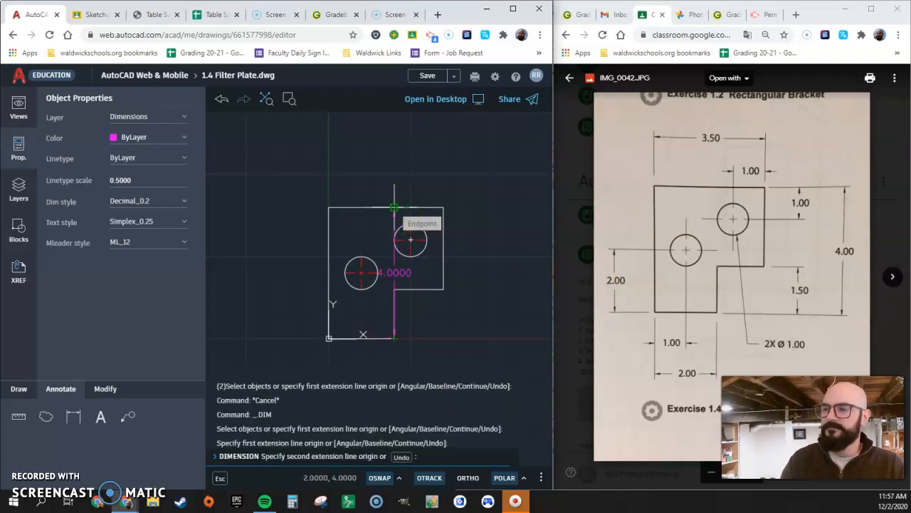
{"action": "left_click", "coordinate": [394, 208]}
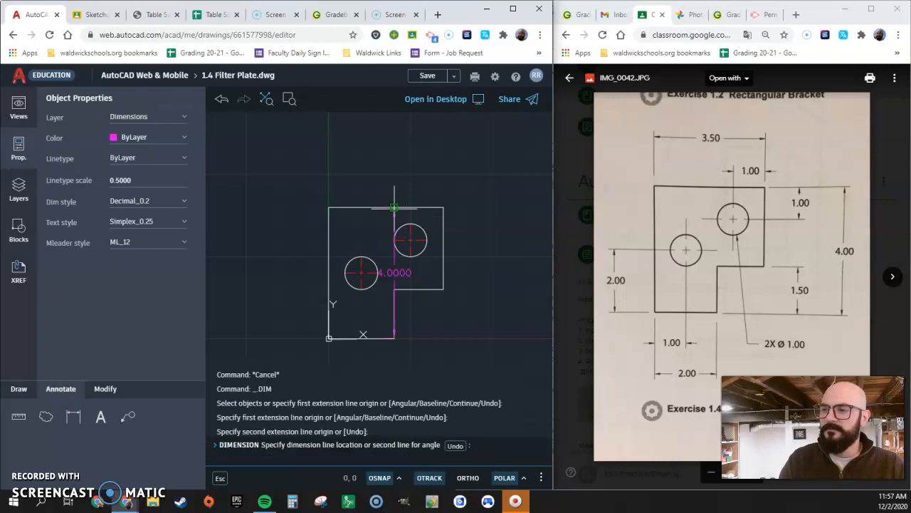
{"action": "left_click", "coordinate": [491, 207]}
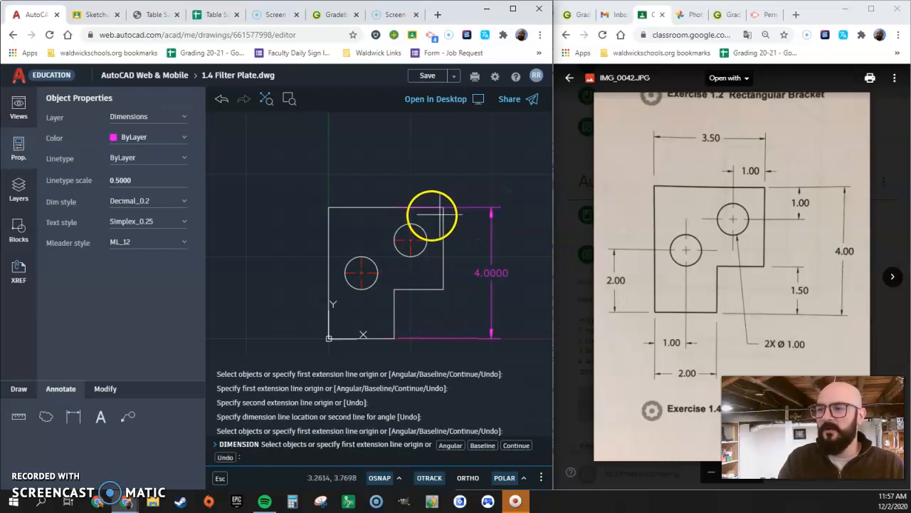
{"action": "key", "text": "Escape"}
{"action": "key", "text": "ctrl+z"}
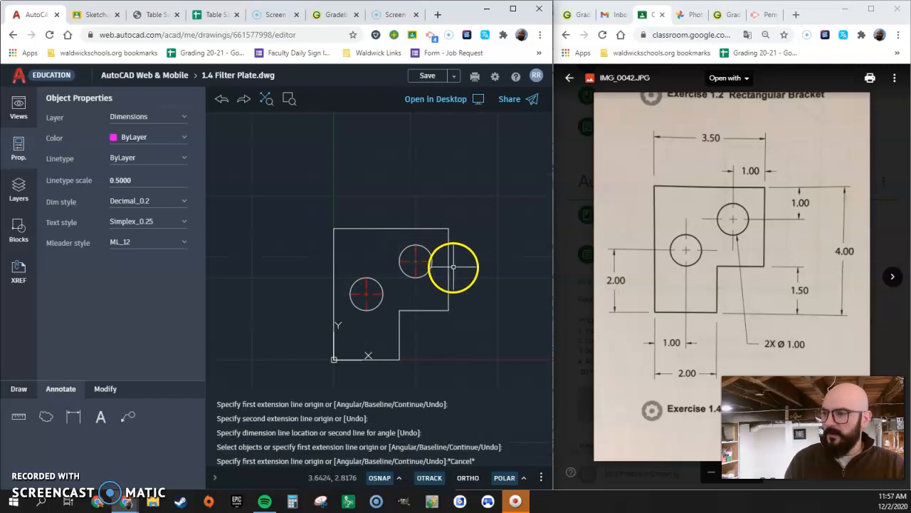
Dimension the bracket's overall height from its top-right corner down to the bottom-edge level, placing it well clear of the right side.
{"action": "left_click", "coordinate": [73, 416]}
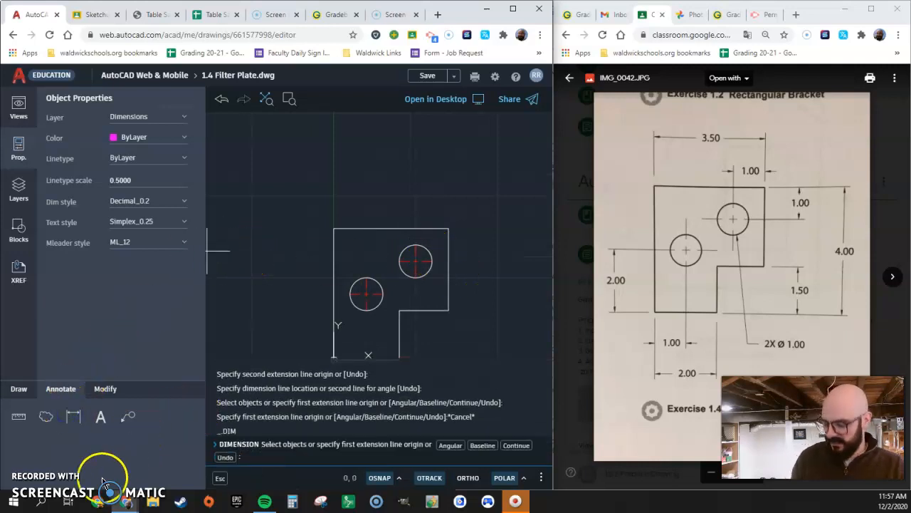
{"action": "left_click", "coordinate": [447, 228]}
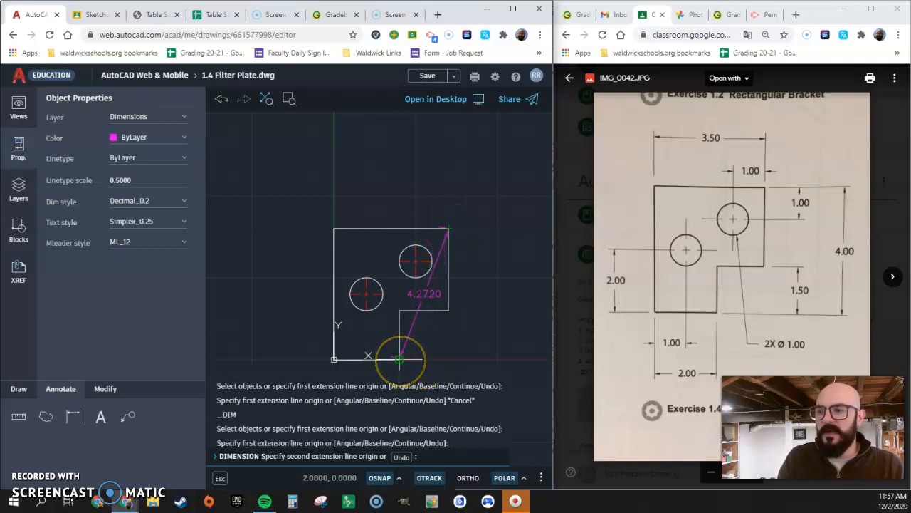
{"action": "left_click", "coordinate": [449, 359]}
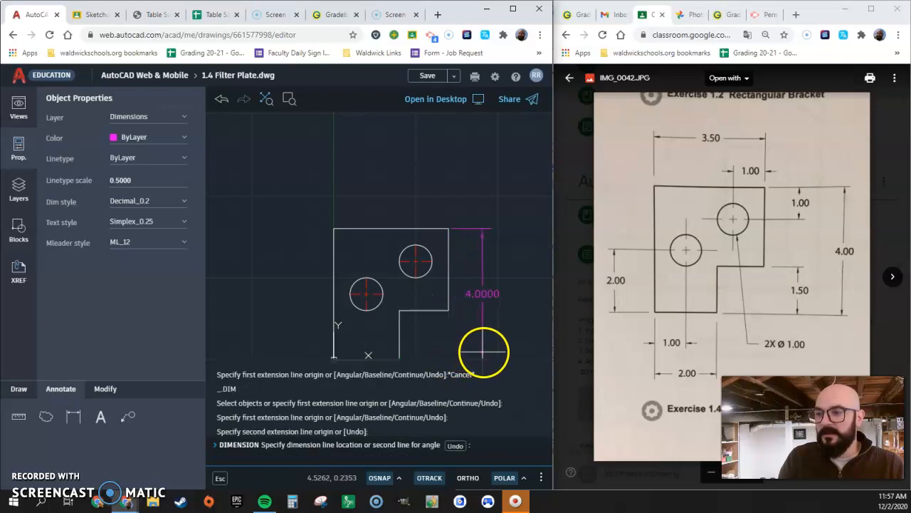
{"action": "left_click", "coordinate": [514, 347]}
{"action": "left_click", "coordinate": [463, 269]}
{"action": "middle_click_drag", "start_coordinate": [463, 269], "coordinate": [446, 217]}
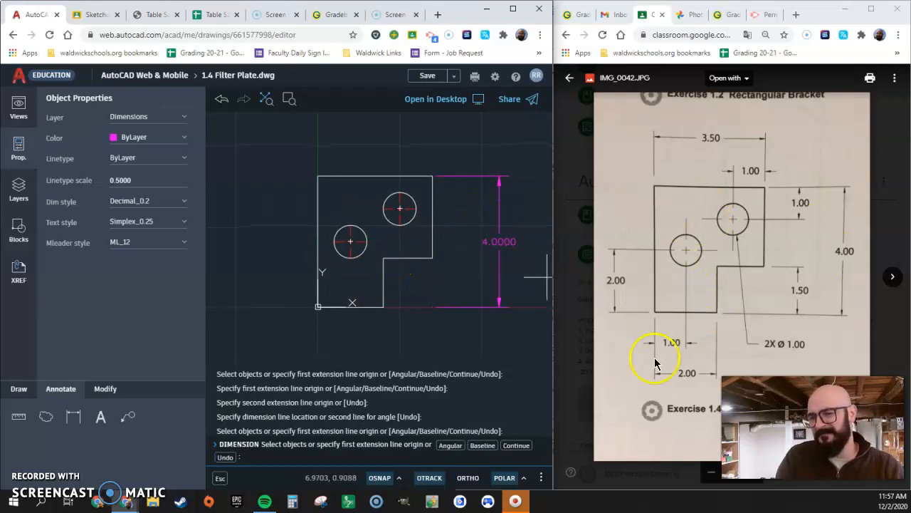
{"action": "left_click", "coordinate": [74, 416]}
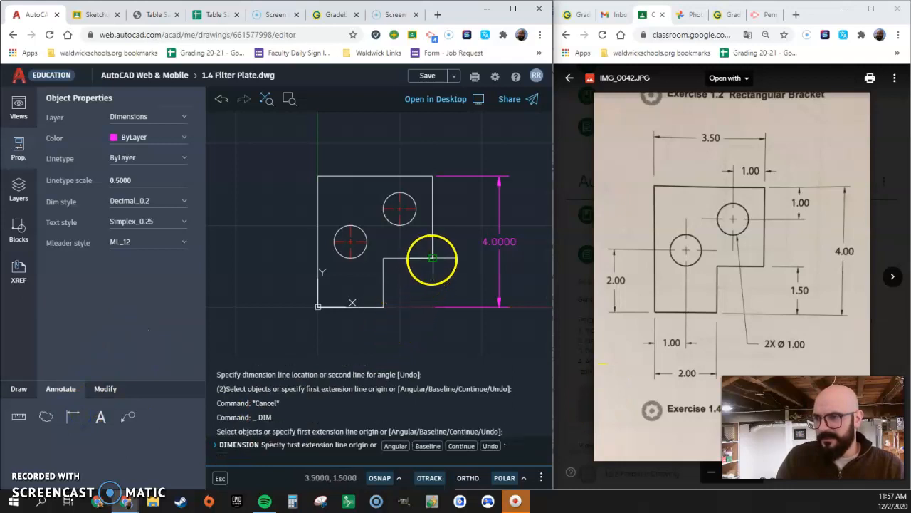
{"action": "left_click", "coordinate": [432, 259]}
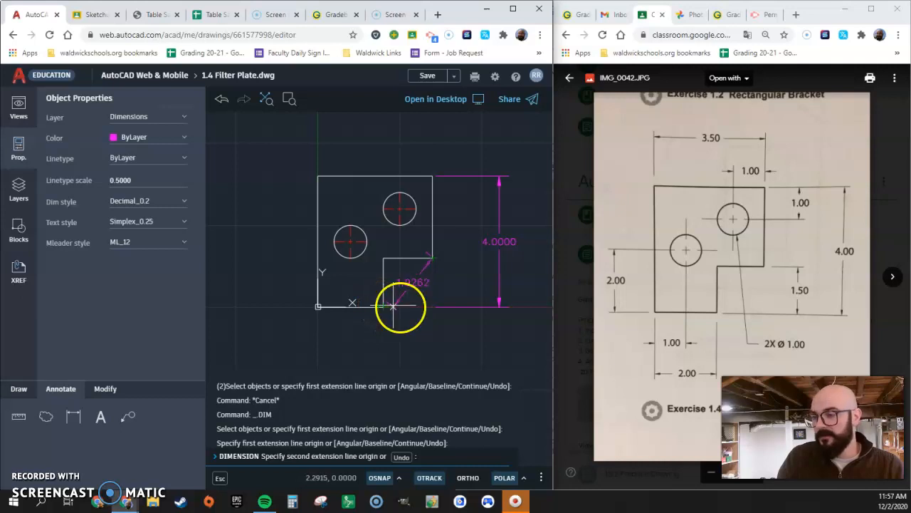
{"action": "left_click", "coordinate": [432, 306]}
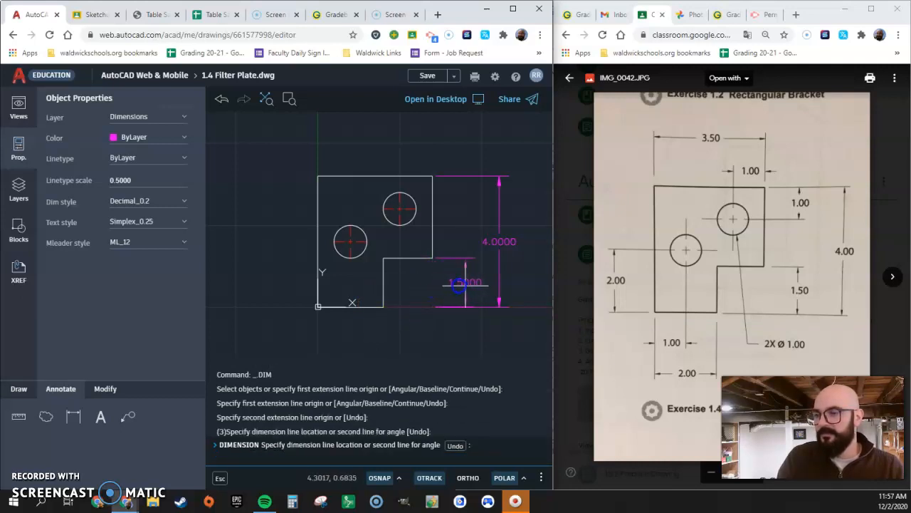
{"action": "key", "text": "Escape"}
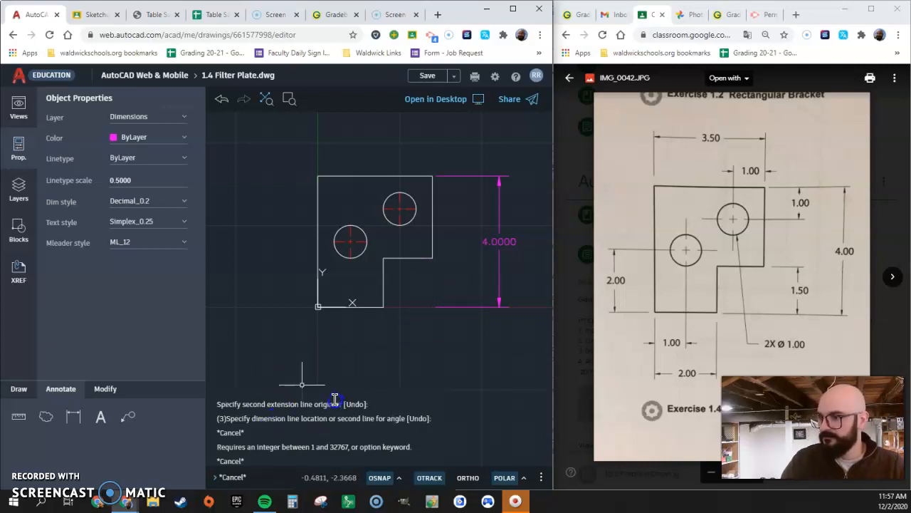
Dimension the notch height from the step's outer right corner down to the bottom-edge level, placing it between the bracket and the overall height dimension.
{"action": "left_click", "coordinate": [74, 418]}
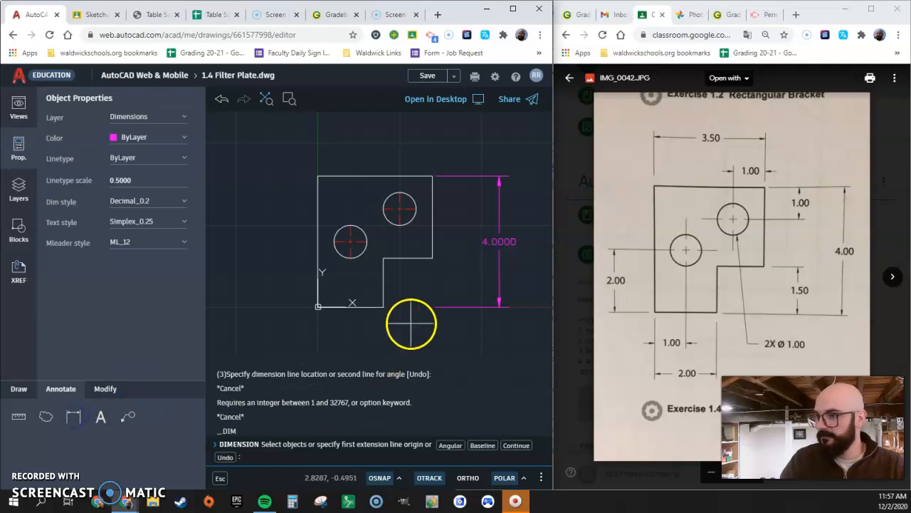
{"action": "left_click", "coordinate": [432, 258]}
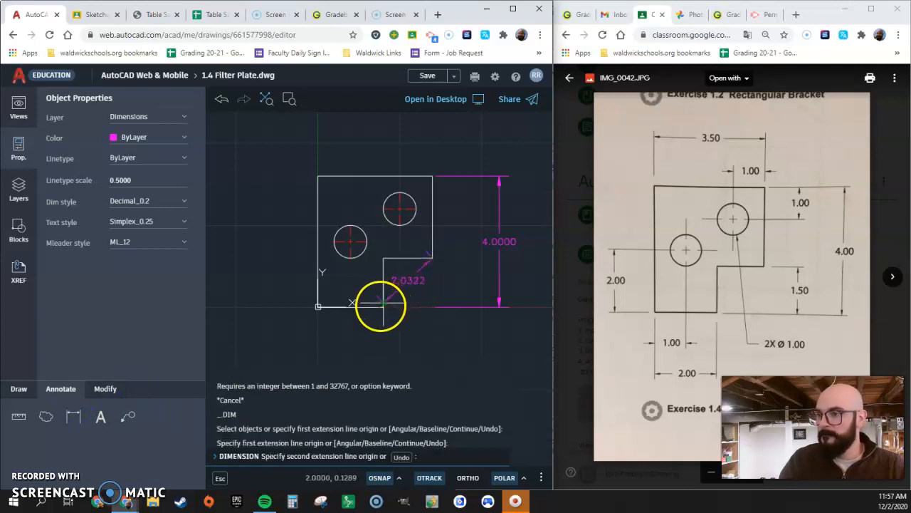
{"action": "left_click", "coordinate": [432, 306]}
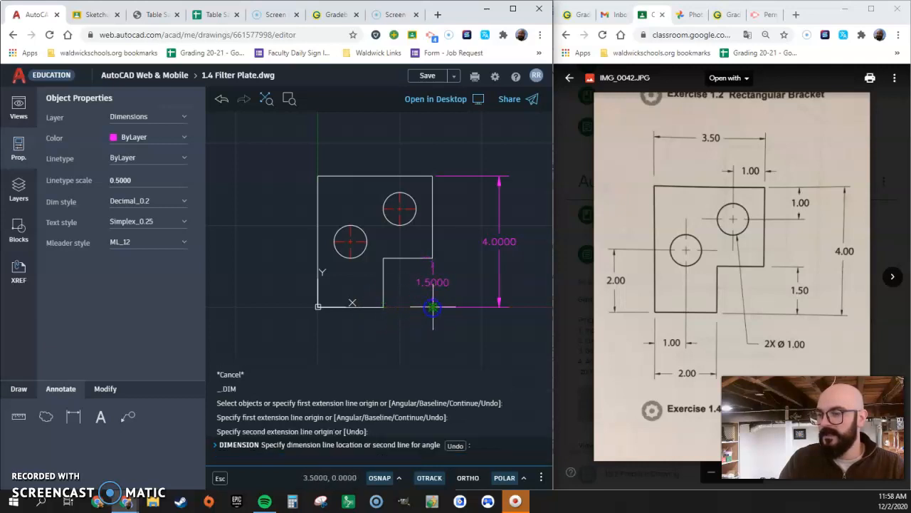
{"action": "left_click", "coordinate": [479, 303]}
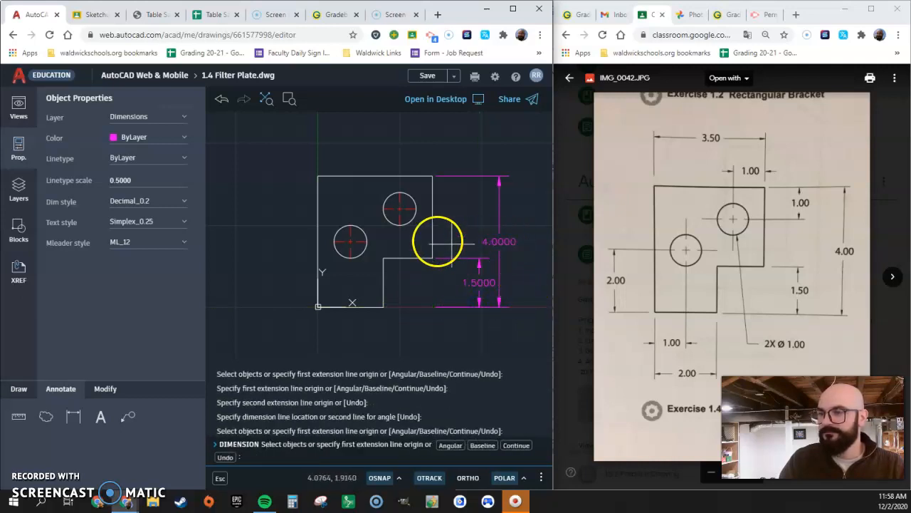
Dimension the vertical distance from the upper hole's center to the top edge, placing it between the bracket and the overall height dimension.
{"action": "left_click", "coordinate": [399, 209]}
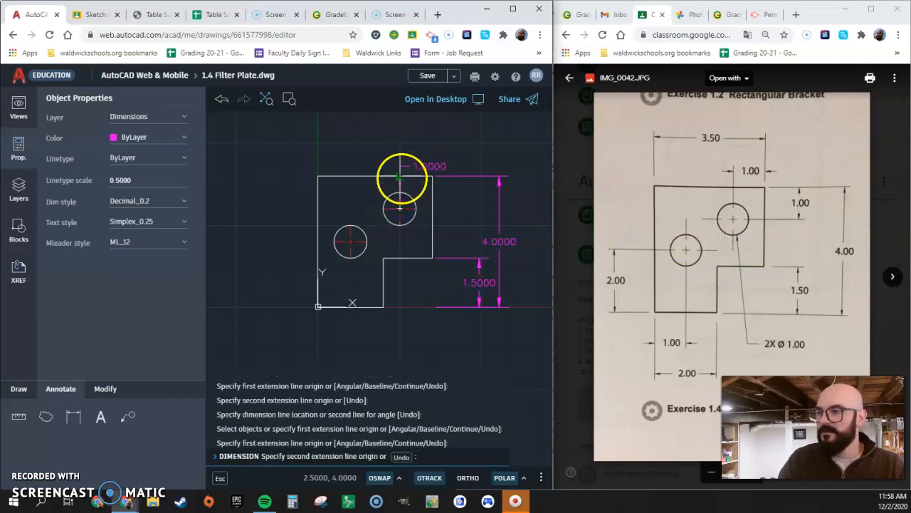
{"action": "left_click", "coordinate": [400, 175]}
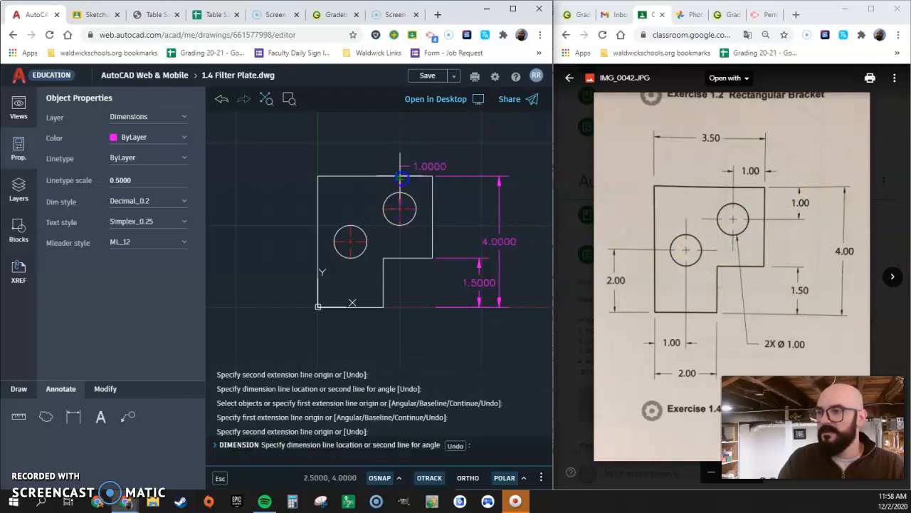
{"action": "left_click", "coordinate": [477, 191]}
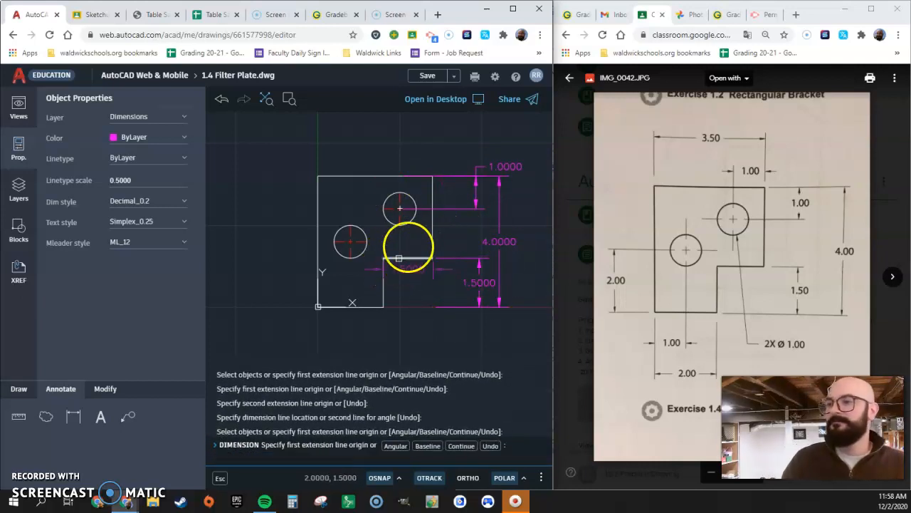
{"action": "scroll", "coordinate": [413, 228], "scroll_direction": "up", "scroll_amount": 1}
{"action": "middle_click_drag", "start_coordinate": [415, 228], "coordinate": [386, 254]}
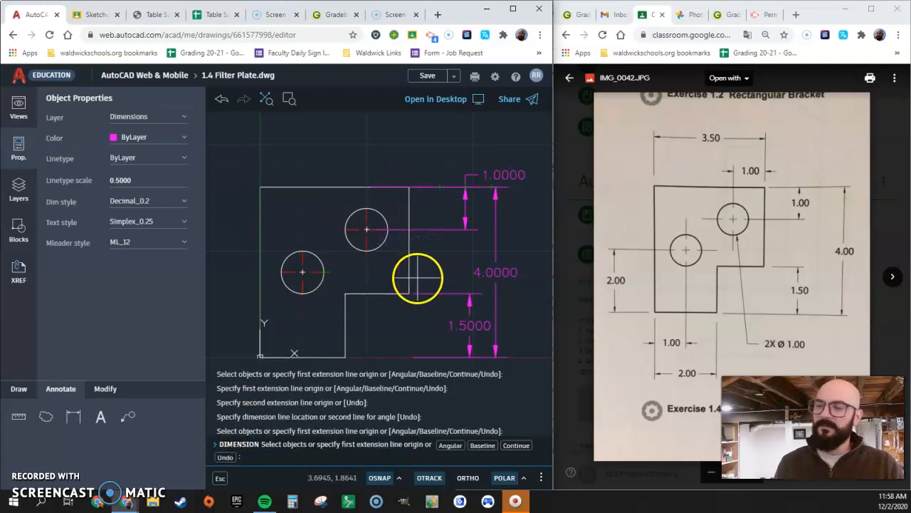
{"action": "key", "text": "Escape"}
Stretch both extension line origins of the upper hole's vertical dimension horizontally to just outside the bracket's right edge.
{"action": "left_click", "coordinate": [443, 229]}
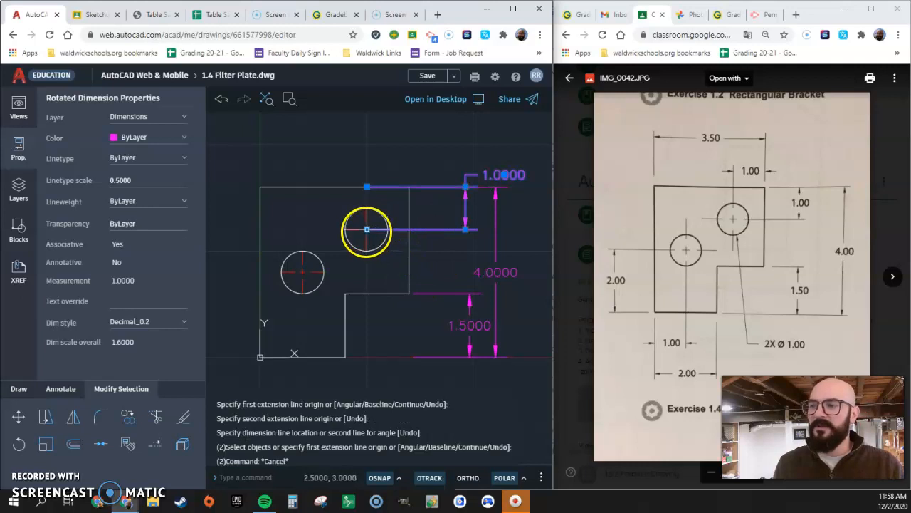
{"action": "left_click", "coordinate": [366, 228]}
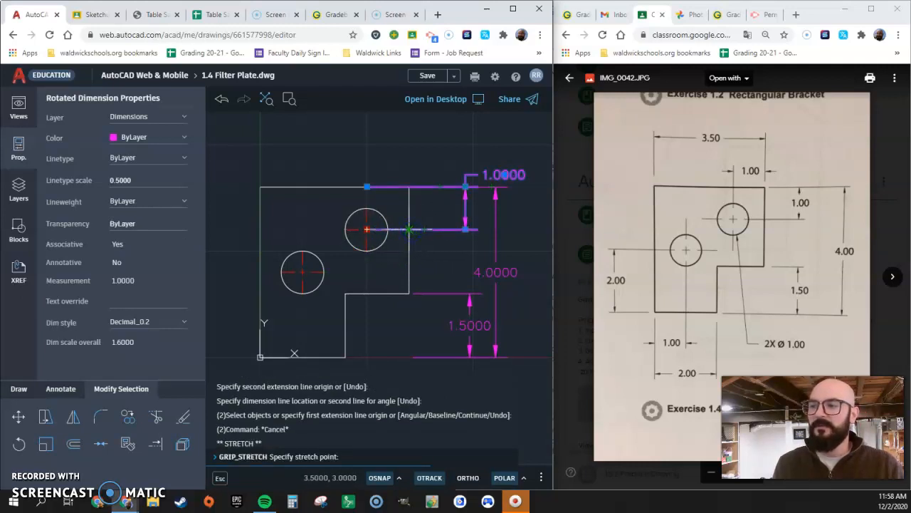
{"action": "left_click", "coordinate": [415, 229]}
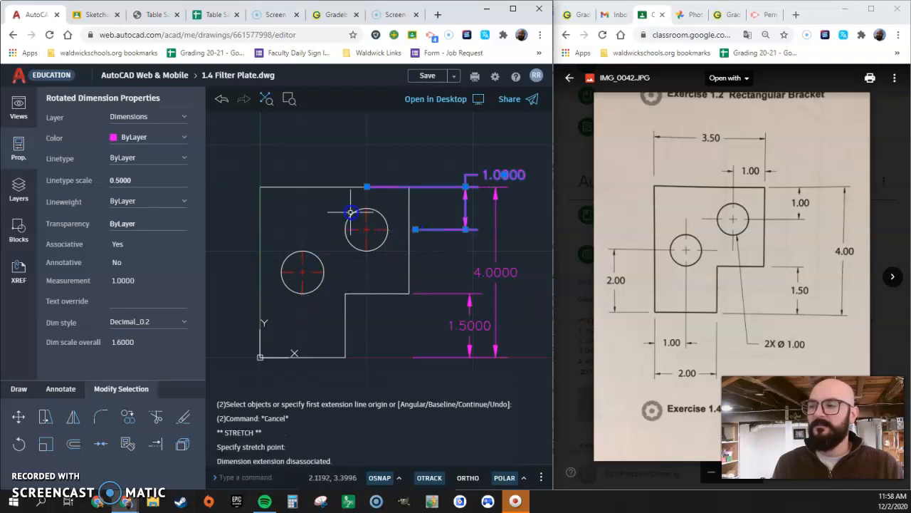
{"action": "left_click", "coordinate": [366, 188]}
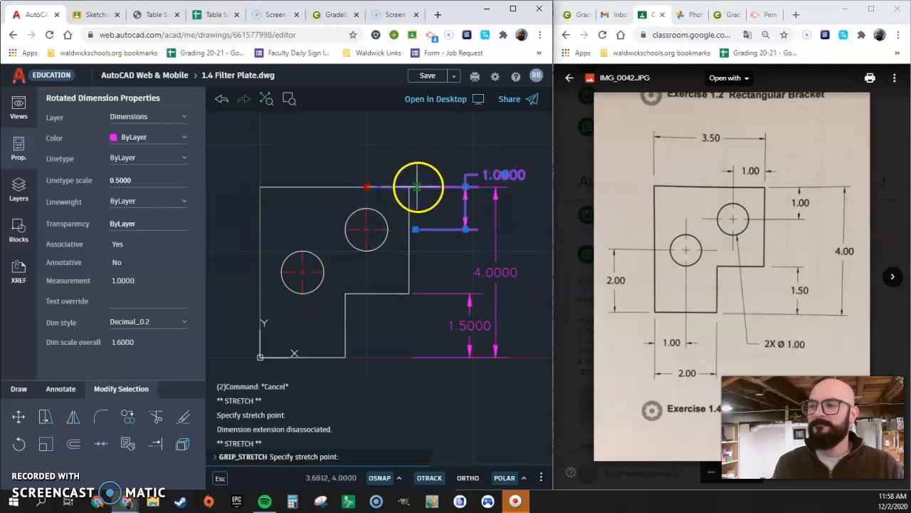
{"action": "left_click", "coordinate": [417, 186]}
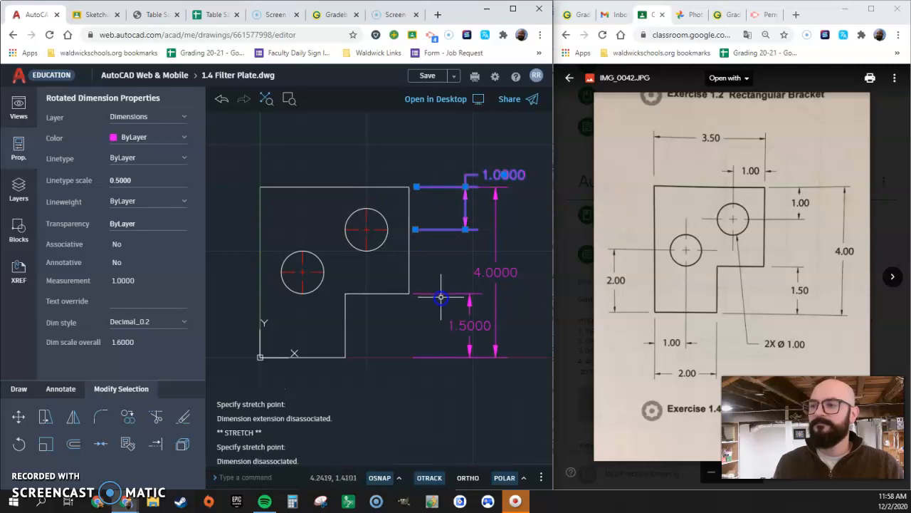
{"action": "key", "text": "Escape"}
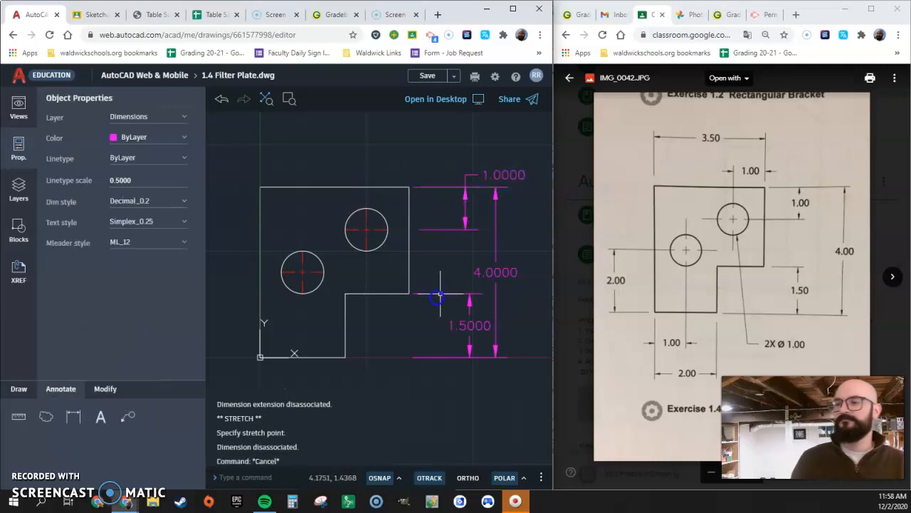
Move the text of the upper hole's vertical dimension down between its two extension lines.
{"action": "left_click", "coordinate": [486, 175]}
{"action": "left_click", "coordinate": [502, 174]}
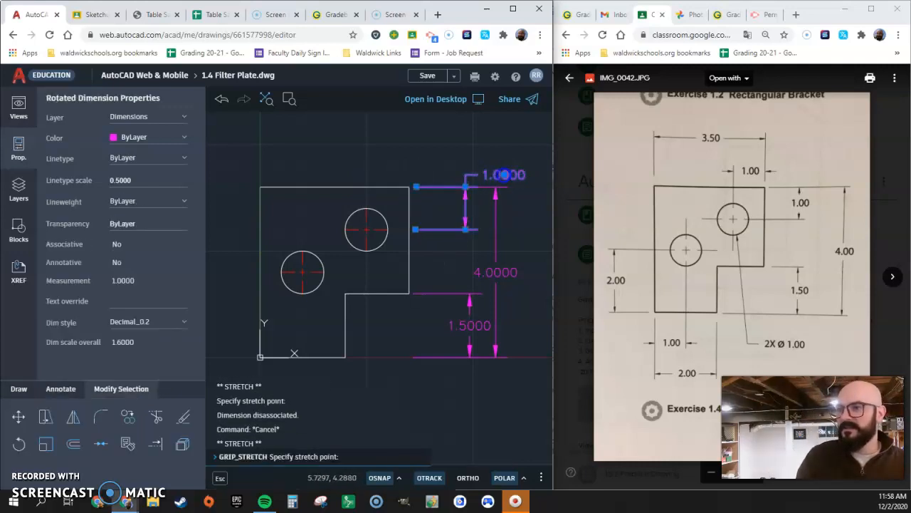
{"action": "left_click", "coordinate": [463, 209]}
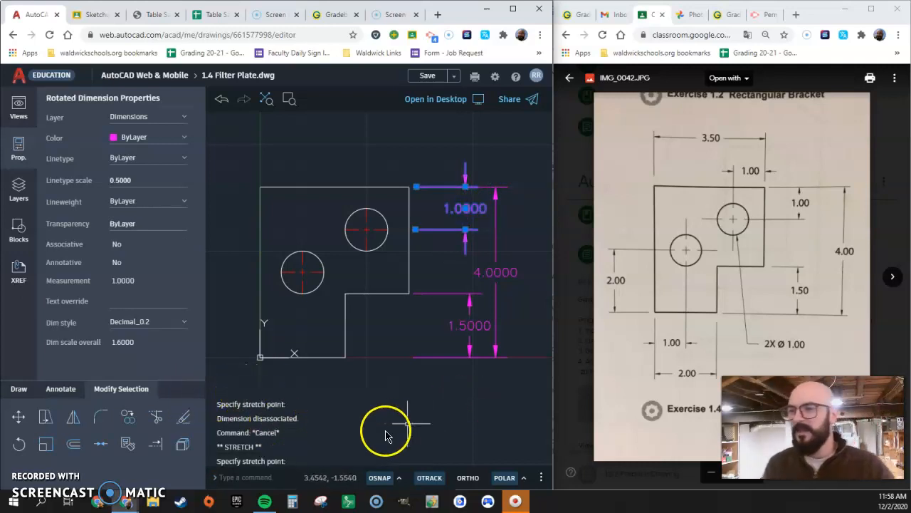
{"action": "key", "text": "Escape"}
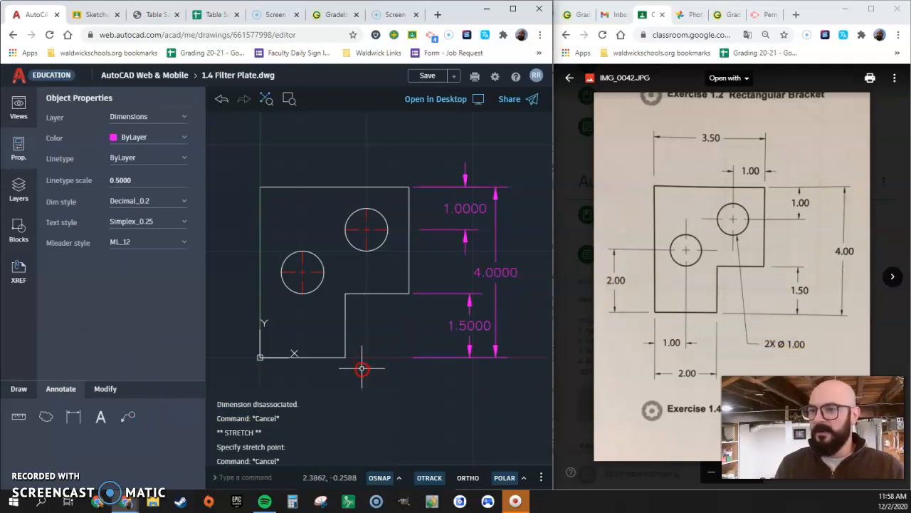
Dimension the lower hole's center height along the left edge from the bottom-left corner, placing it to the left of the bracket.
{"action": "middle_click_drag", "start_coordinate": [362, 366], "coordinate": [390, 349]}
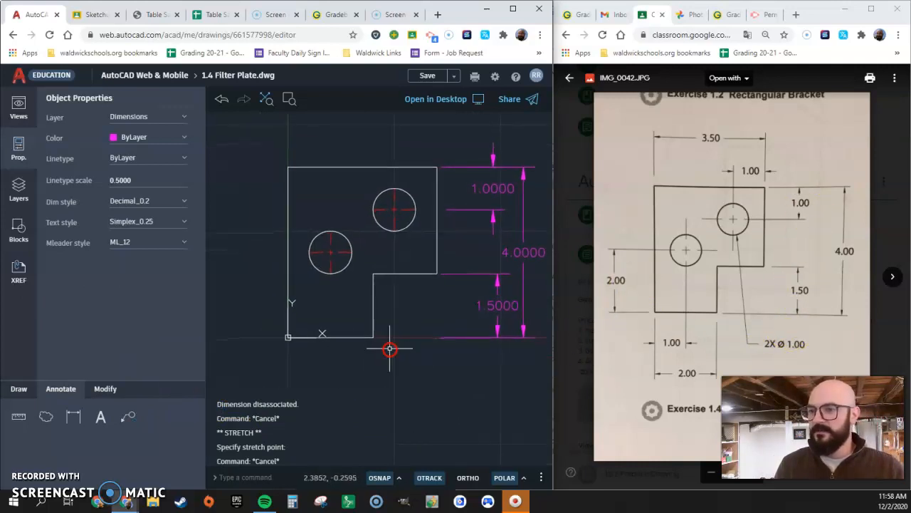
{"action": "left_click", "coordinate": [78, 423]}
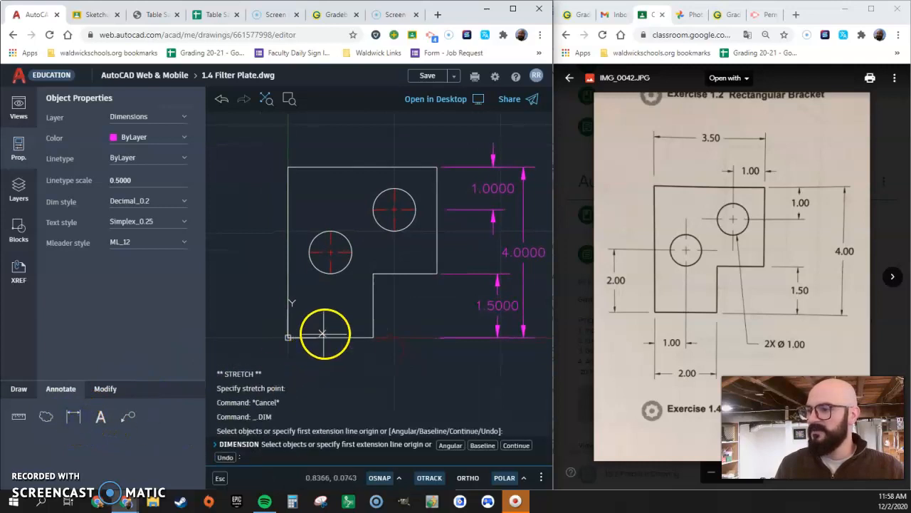
{"action": "left_click", "coordinate": [287, 336]}
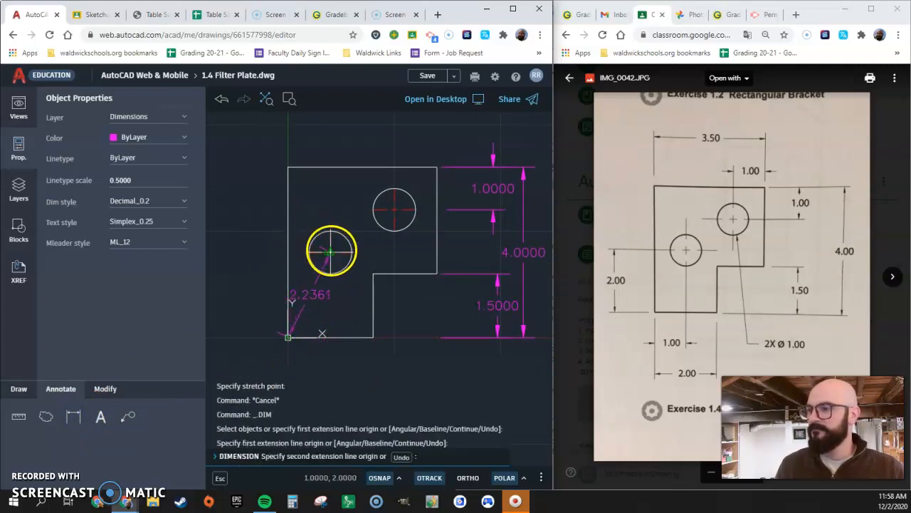
{"action": "left_click", "coordinate": [287, 251]}
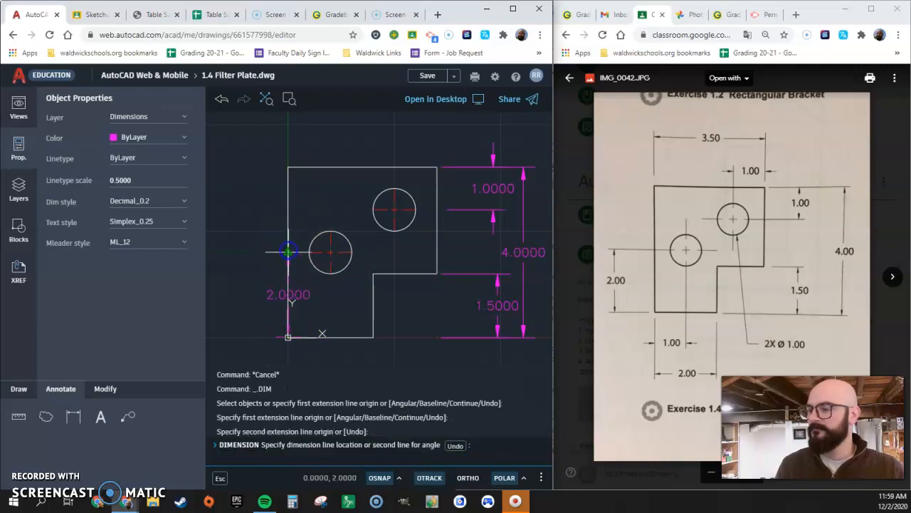
{"action": "left_click", "coordinate": [240, 252]}
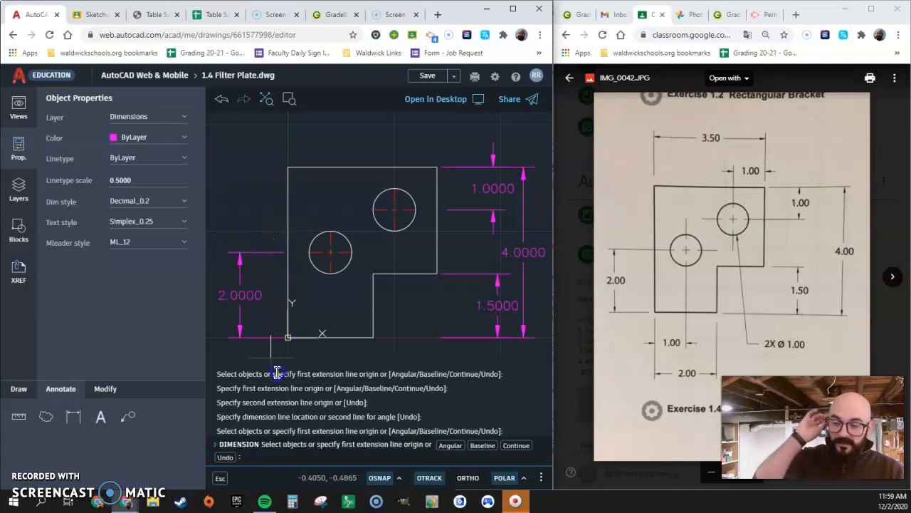
Dimension the lower hole's horizontal center distance from the bottom-left corner along the bottom edge, placing it below the bracket.
{"action": "left_click", "coordinate": [73, 416]}
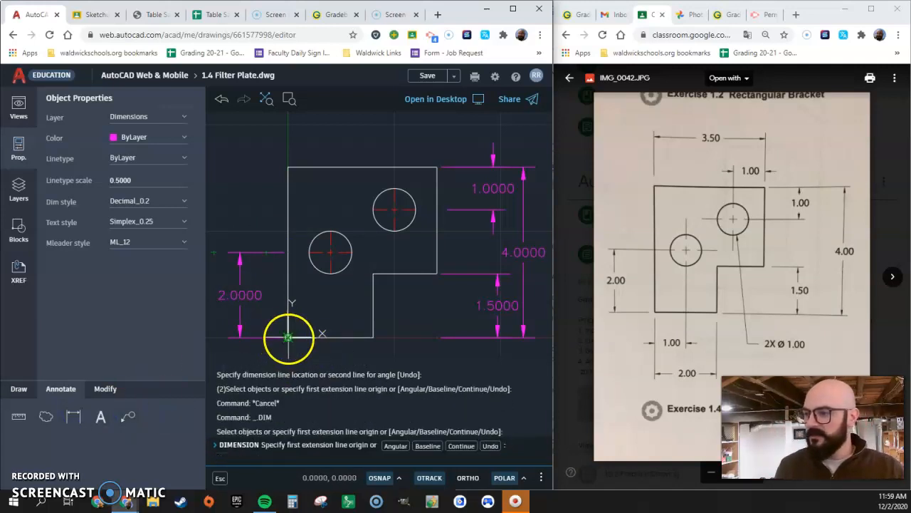
{"action": "left_click", "coordinate": [289, 337]}
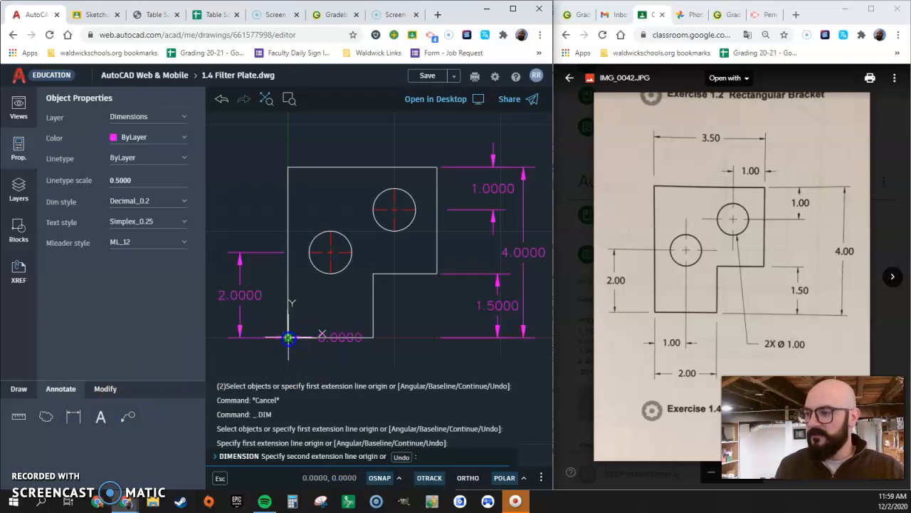
{"action": "left_click", "coordinate": [330, 337]}
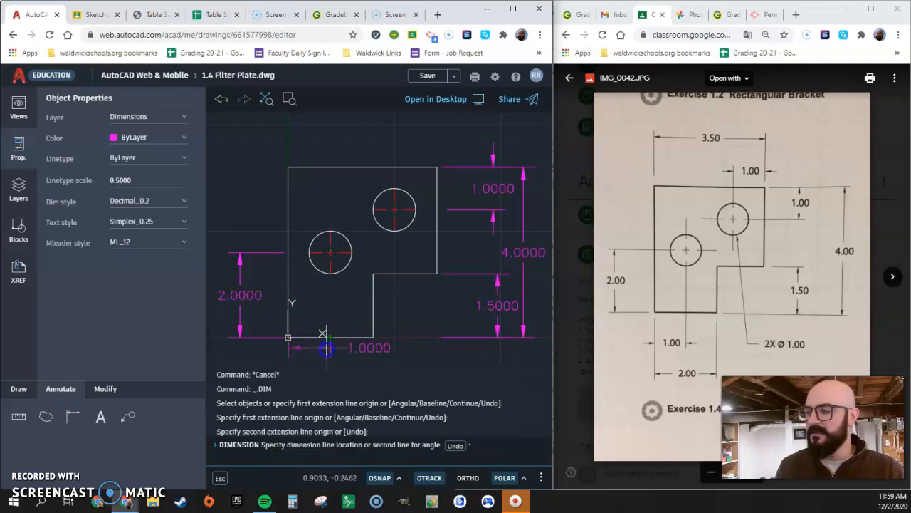
{"action": "middle_click_drag", "start_coordinate": [325, 349], "coordinate": [329, 279]}
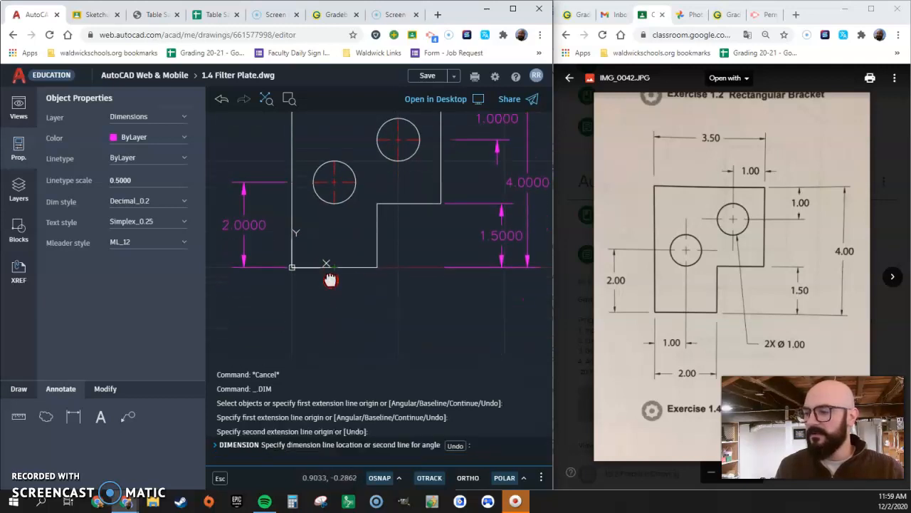
{"action": "left_click", "coordinate": [325, 312]}
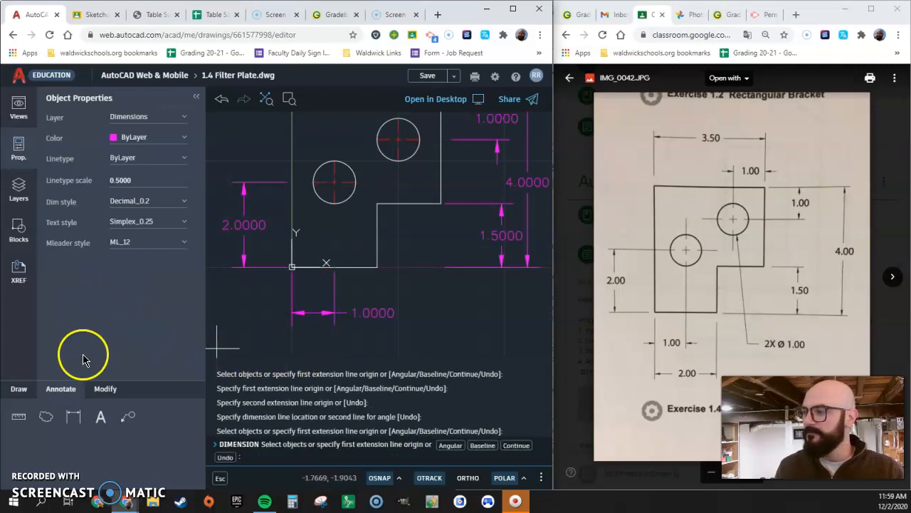
Dimension the lower leg's width between its two bottom corners, placing it below the lower hole's horizontal dimension.
{"action": "left_click", "coordinate": [72, 417]}
{"action": "left_click", "coordinate": [292, 267]}
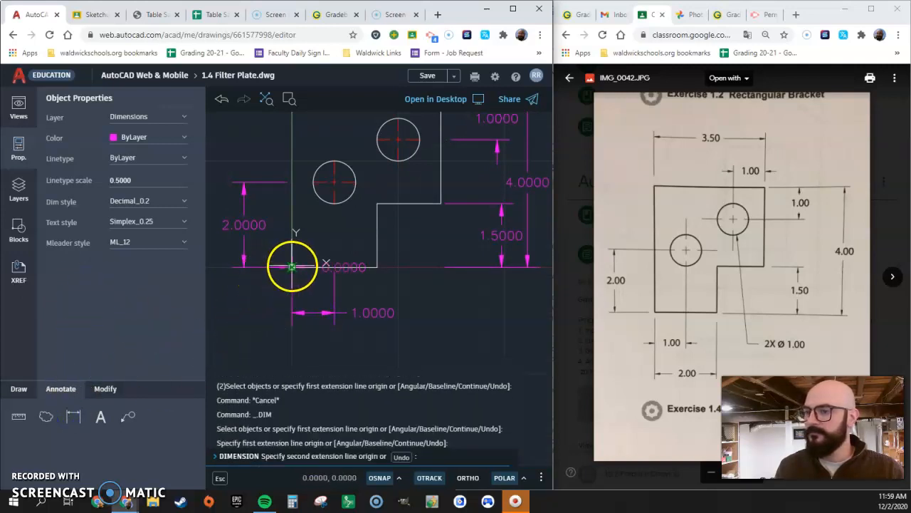
{"action": "left_click", "coordinate": [377, 267]}
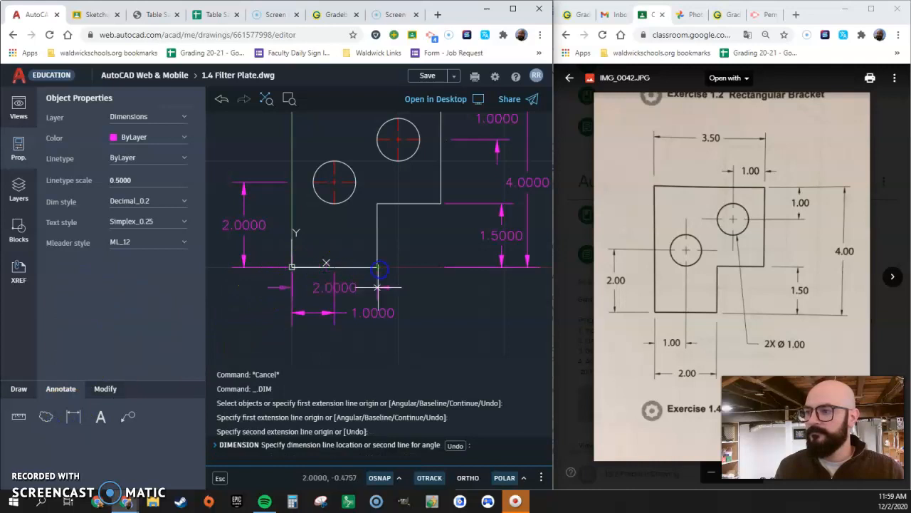
{"action": "left_click", "coordinate": [376, 344]}
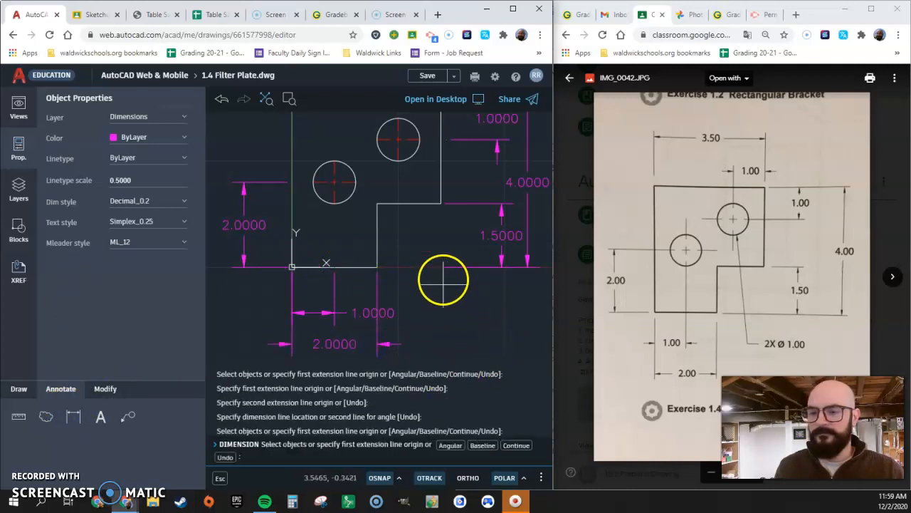
Dimension the bracket's overall width between its two top corners, placing it well above the top edge.
{"action": "scroll", "coordinate": [378, 295], "scroll_direction": "down", "scroll_amount": 3}
{"action": "middle_click_drag", "start_coordinate": [332, 173], "coordinate": [336, 228]}
{"action": "left_click", "coordinate": [320, 248]}
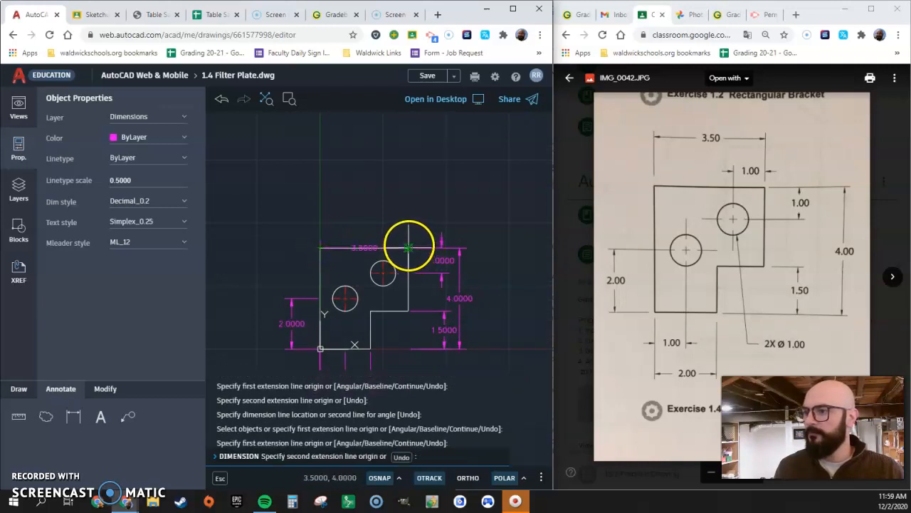
{"action": "left_click", "coordinate": [409, 247]}
{"action": "left_click", "coordinate": [403, 210]}
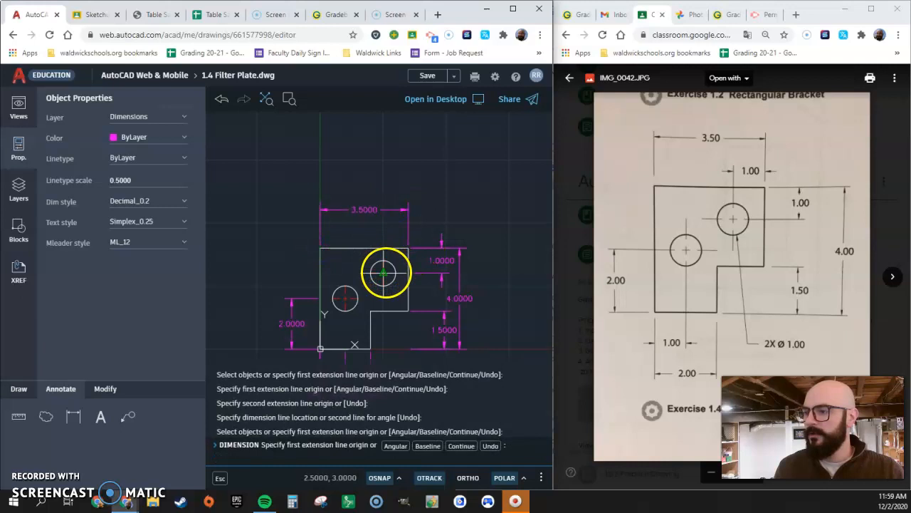
Dimension the horizontal distance from the upper hole's center to the right edge, placing it between the top edge and the overall width dimension.
{"action": "left_click", "coordinate": [383, 273]}
{"action": "left_click", "coordinate": [407, 273]}
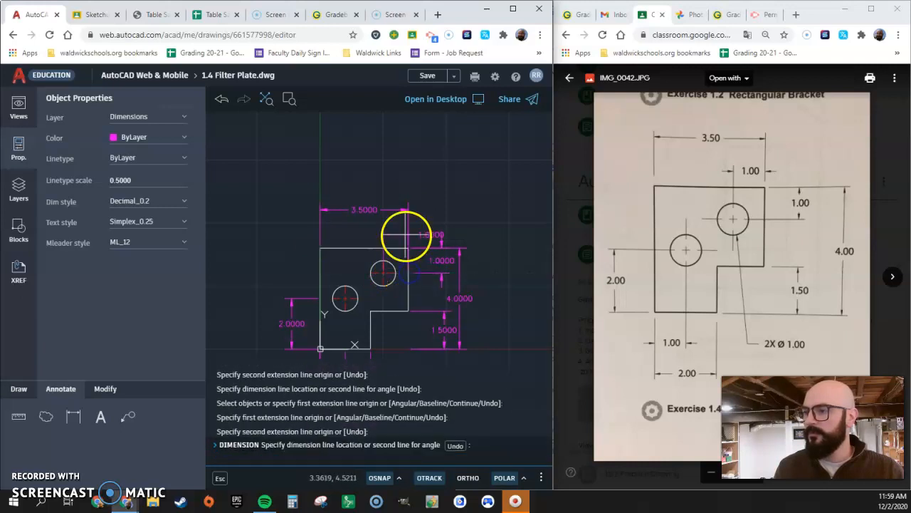
{"action": "left_click", "coordinate": [404, 231]}
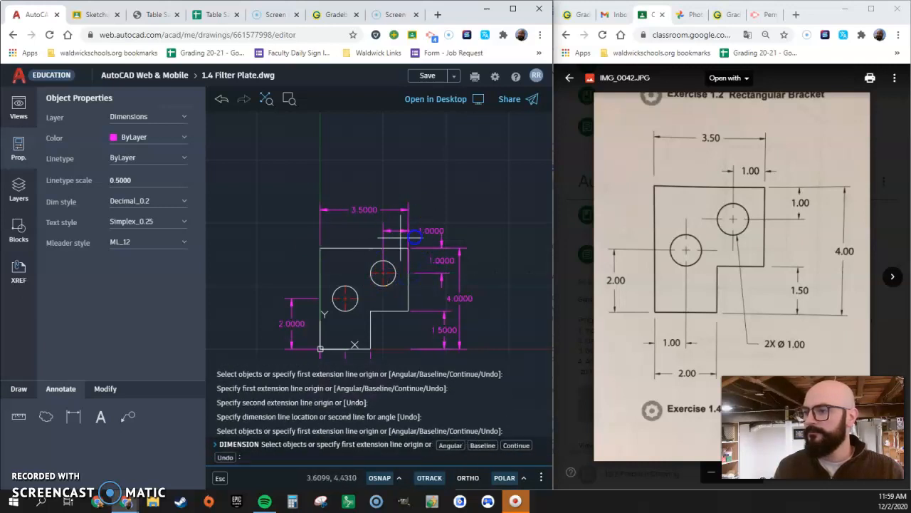
{"action": "key", "text": "Escape"}
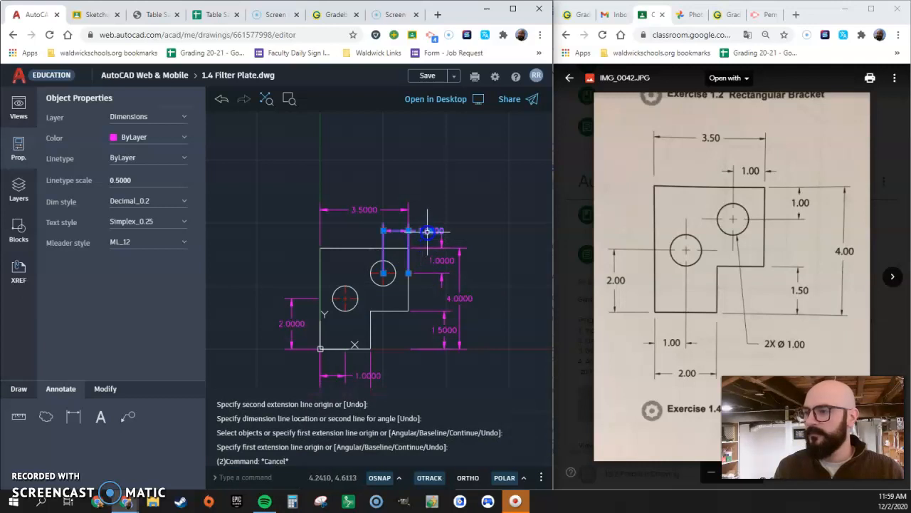
Move the text of the upper hole's horizontal distance dimension to the left side of its dimension line.
{"action": "left_click", "coordinate": [427, 232]}
{"action": "left_click", "coordinate": [408, 231]}
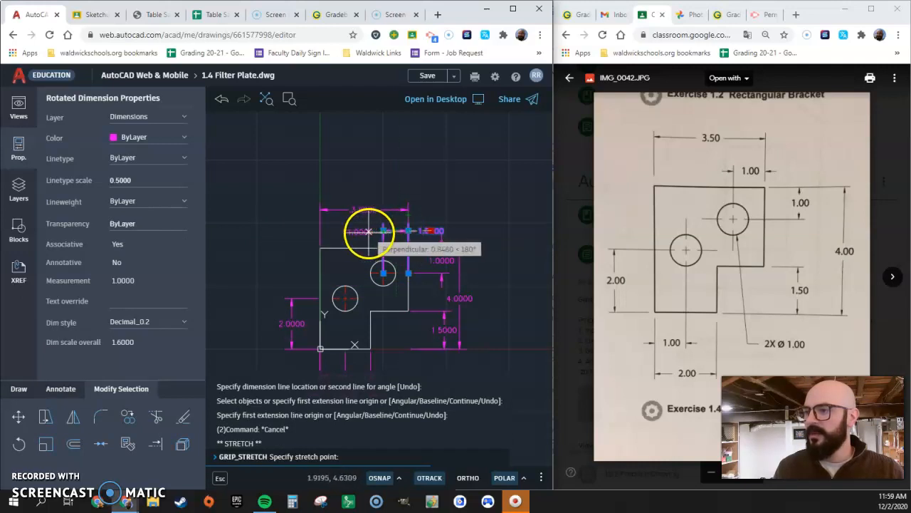
{"action": "left_click", "coordinate": [368, 231]}
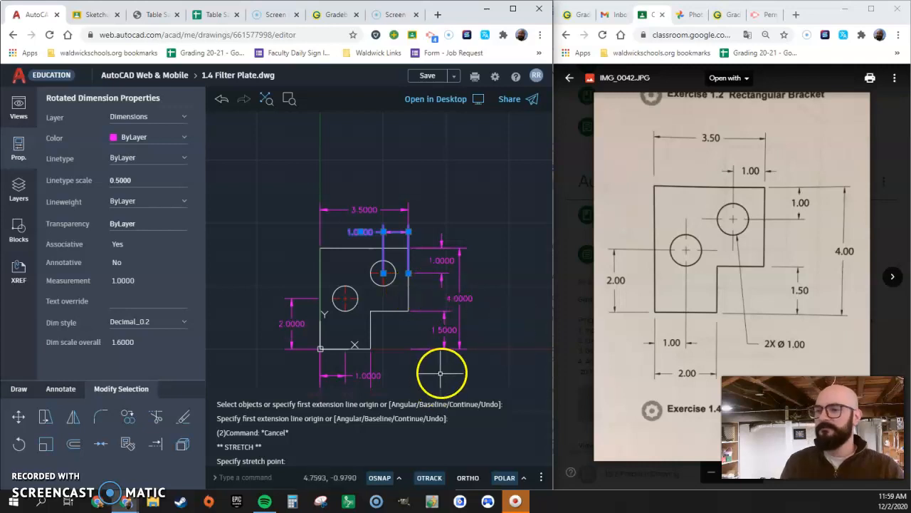
{"action": "key", "text": "Escape"}
Dimension the upper hole's diameter, placing the text below and to the right of the bracket with the leader pointing to the hole's lower edge.
{"action": "scroll", "coordinate": [421, 341], "scroll_direction": "up", "scroll_amount": 2}
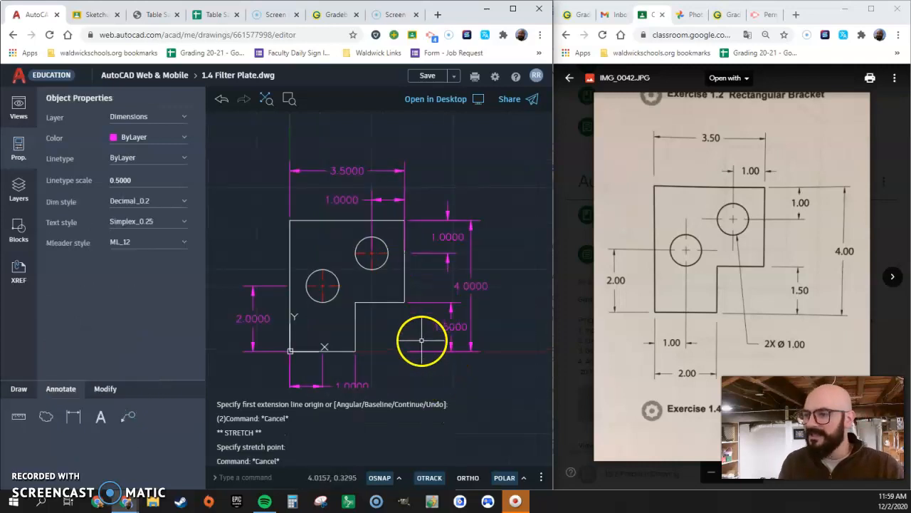
{"action": "left_click", "coordinate": [73, 416]}
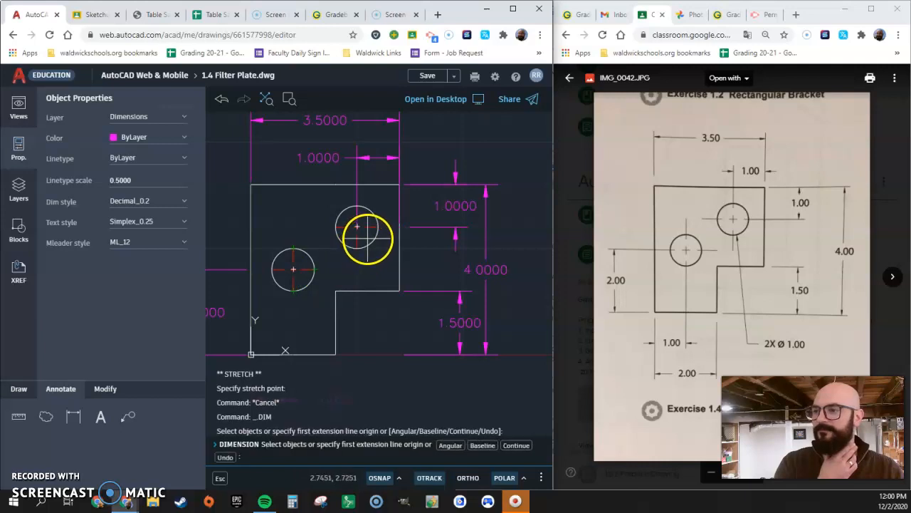
{"action": "scroll", "coordinate": [367, 241], "scroll_direction": "up", "scroll_amount": 4}
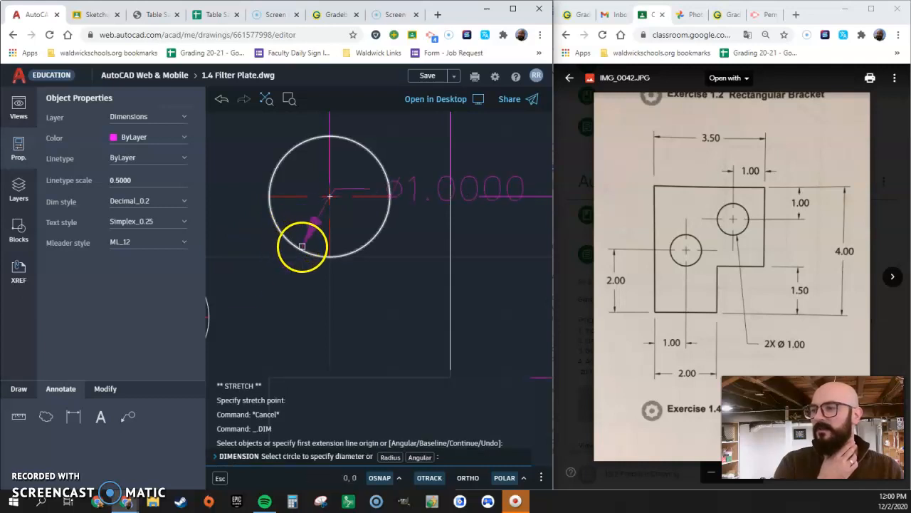
{"action": "left_click", "coordinate": [301, 252]}
{"action": "scroll", "coordinate": [309, 273], "scroll_direction": "down", "scroll_amount": 8}
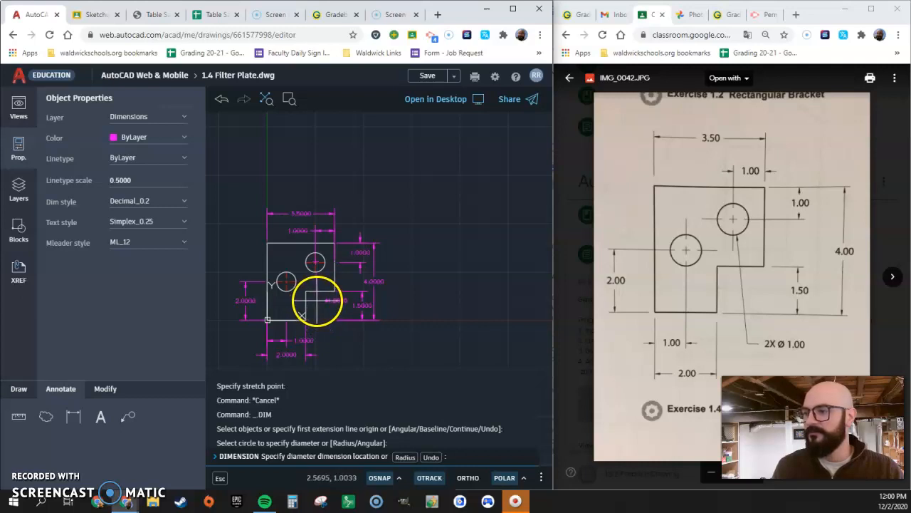
{"action": "left_click", "coordinate": [340, 336]}
{"action": "scroll", "coordinate": [356, 351], "scroll_direction": "up", "scroll_amount": 4}
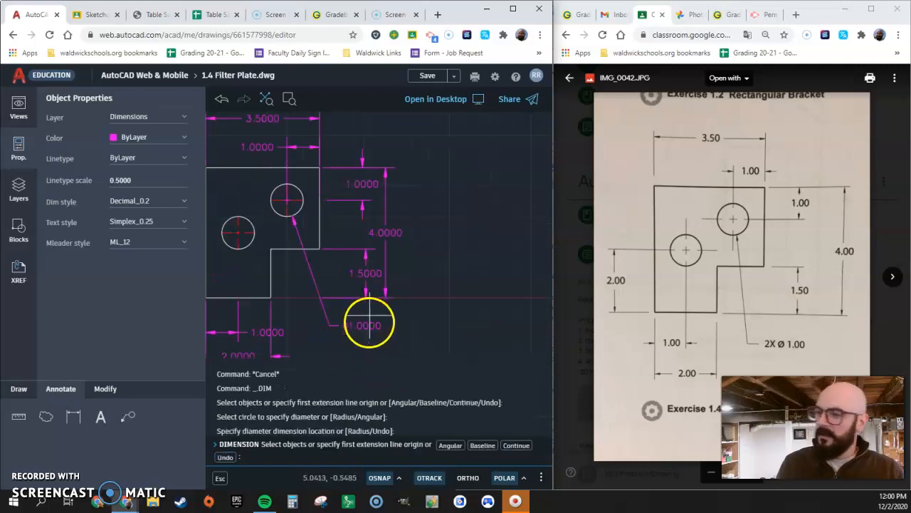
{"action": "key", "text": "Return"}
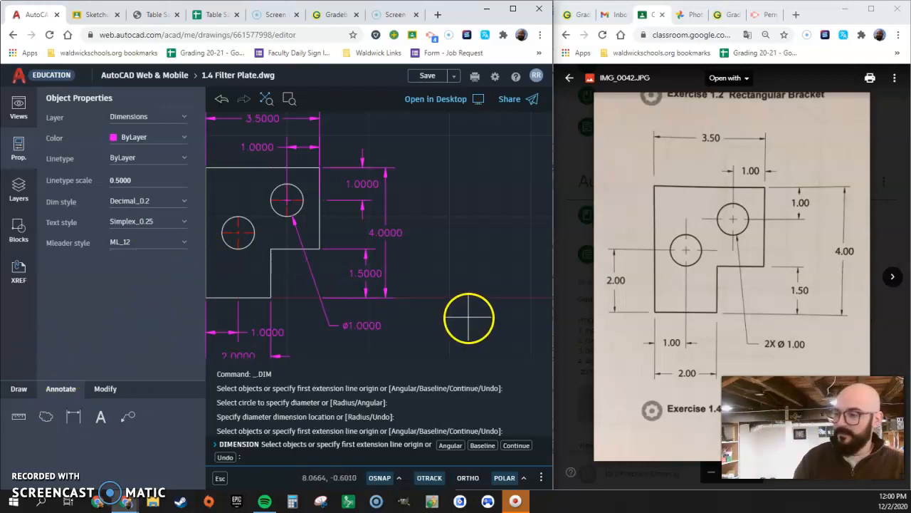
{"action": "key", "text": "Escape"}
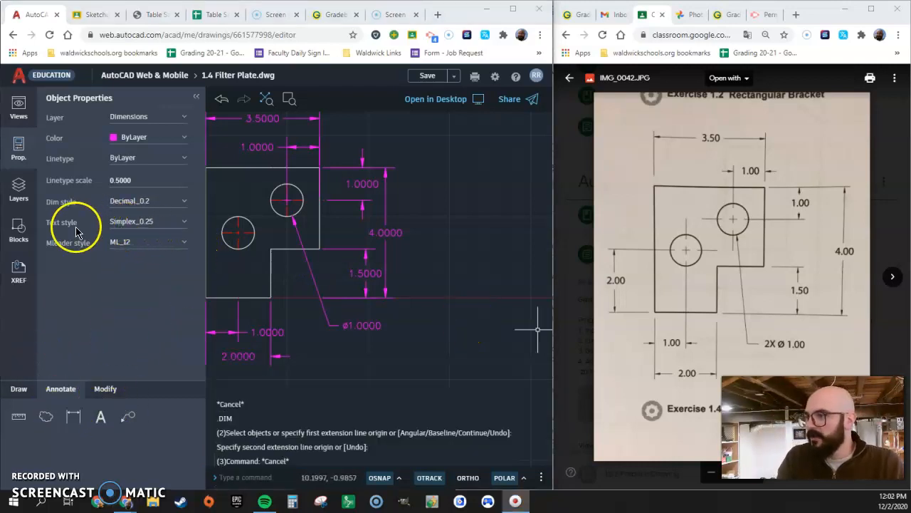
Add the multiline text note "2 HOLES" in the Simplex_0.25 text style just right of the diameter dimension.
{"action": "left_click", "coordinate": [161, 221]}
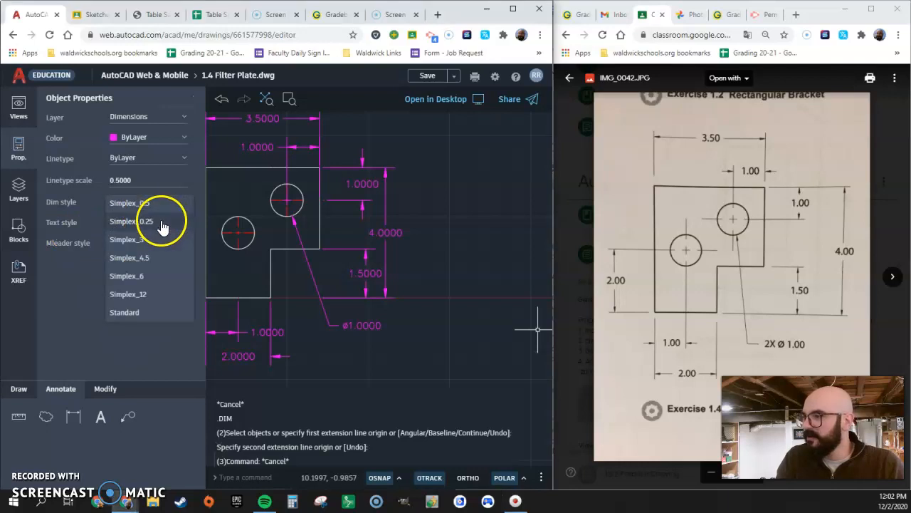
{"action": "left_click", "coordinate": [159, 225]}
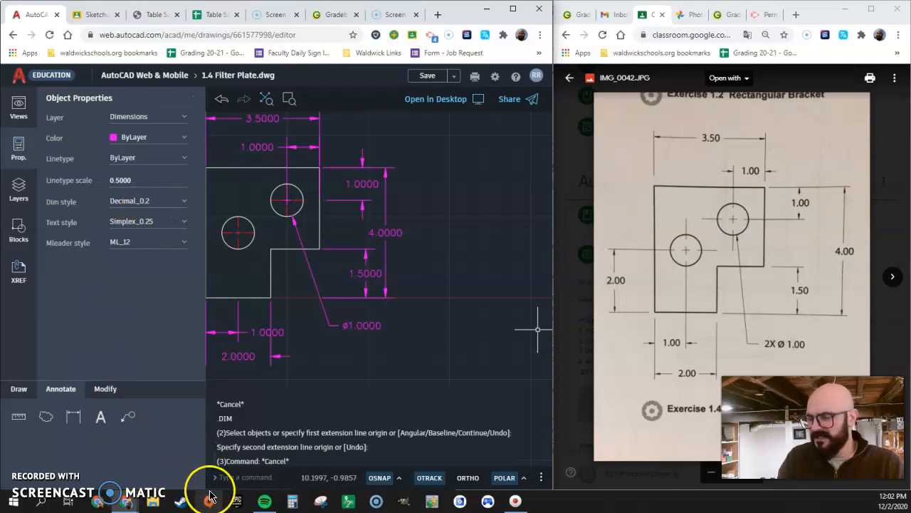
{"action": "left_click", "coordinate": [101, 418]}
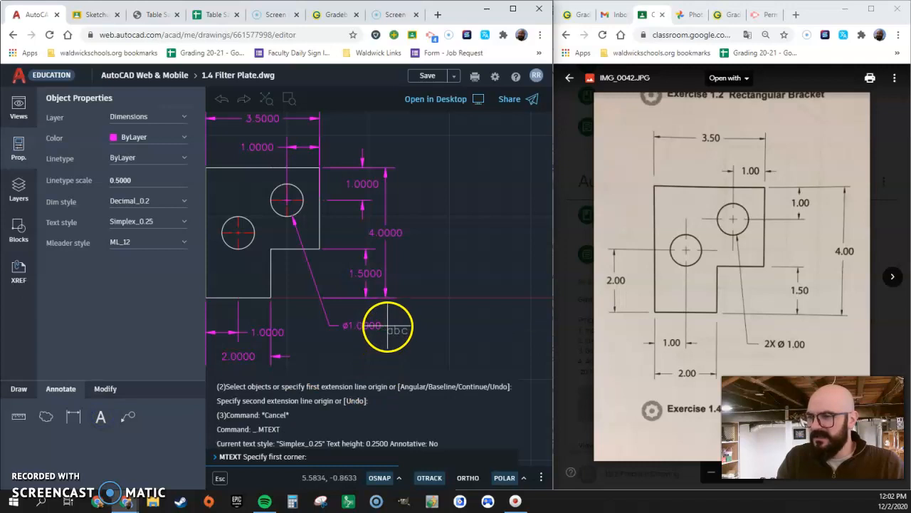
{"action": "left_click", "coordinate": [388, 326]}
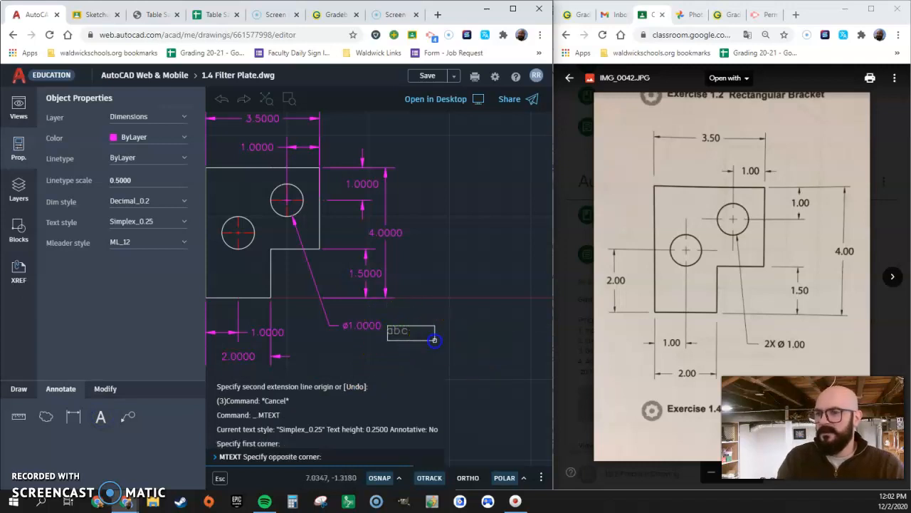
{"action": "left_click", "coordinate": [513, 365]}
{"action": "type", "text": "2 HOLES"}
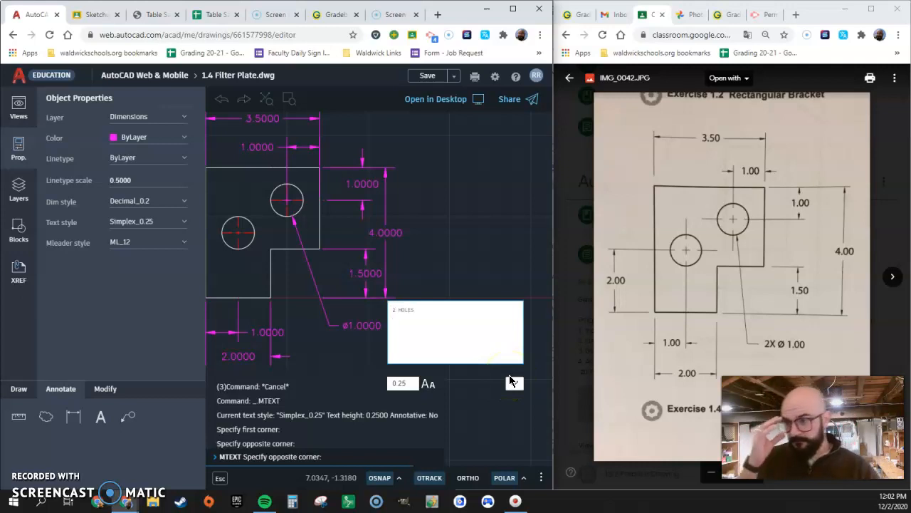
{"action": "left_click", "coordinate": [512, 384]}
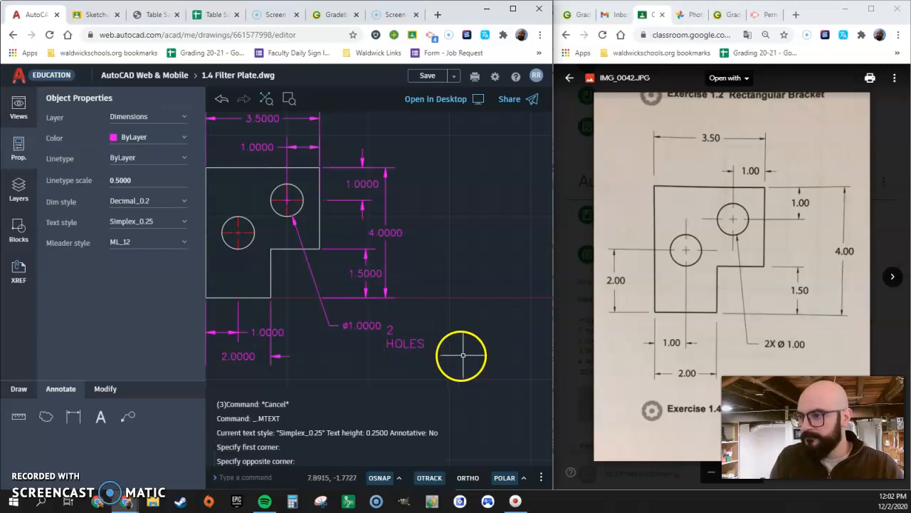
Widen the "2 HOLES" text box so the note fits on one line, and raise it level with the diameter text.
{"action": "left_click", "coordinate": [413, 344]}
{"action": "left_click", "coordinate": [430, 343]}
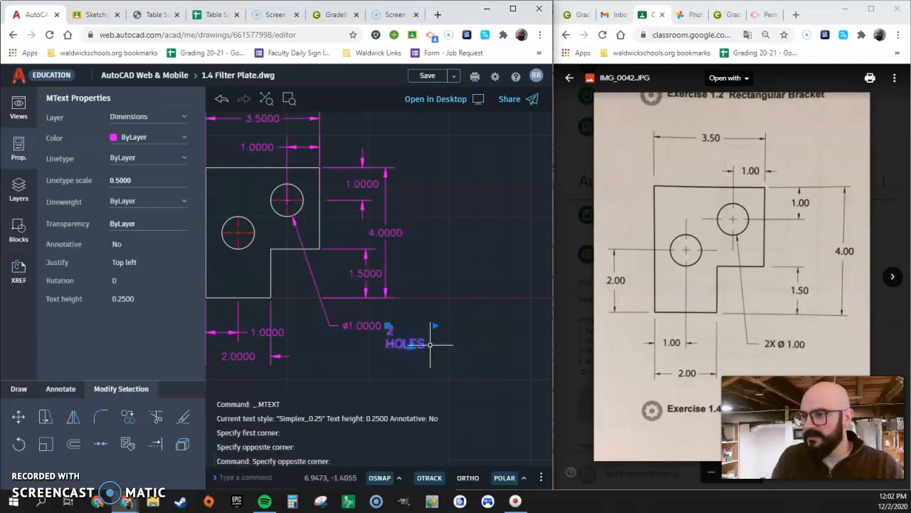
{"action": "left_click", "coordinate": [436, 327]}
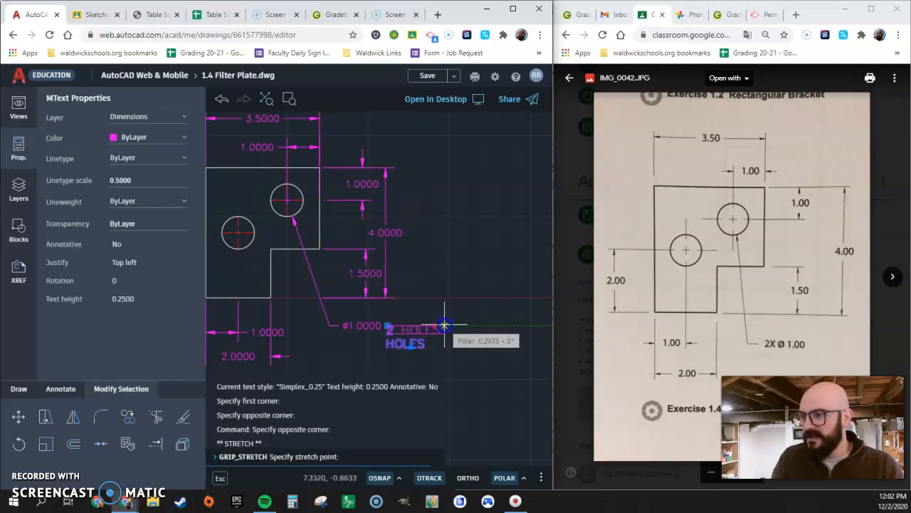
{"action": "left_click", "coordinate": [443, 325]}
{"action": "scroll", "coordinate": [392, 330], "scroll_direction": "up", "scroll_amount": 3}
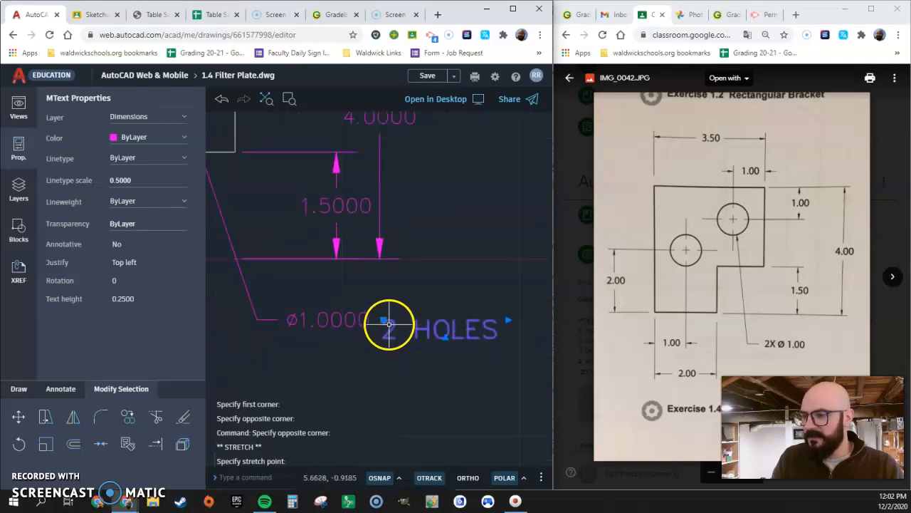
{"action": "left_click", "coordinate": [388, 324]}
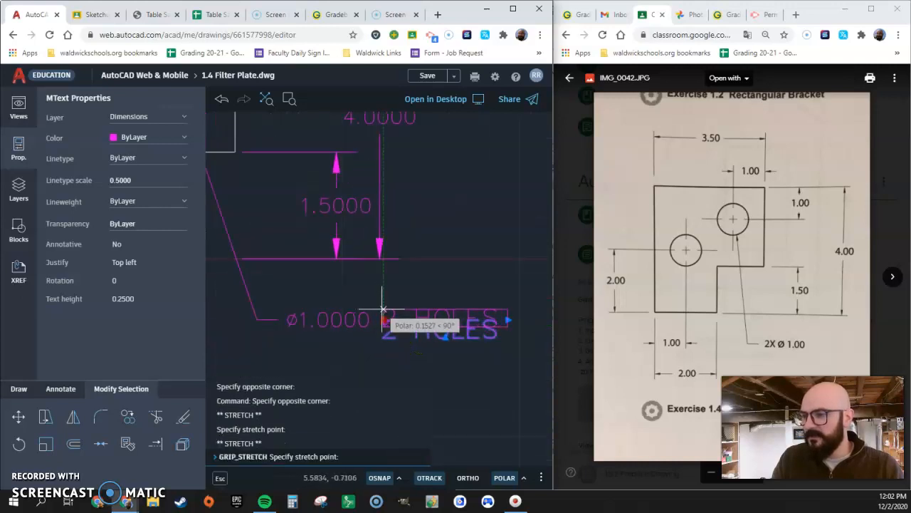
{"action": "left_click", "coordinate": [383, 311]}
{"action": "scroll", "coordinate": [349, 335], "scroll_direction": "down", "scroll_amount": 3}
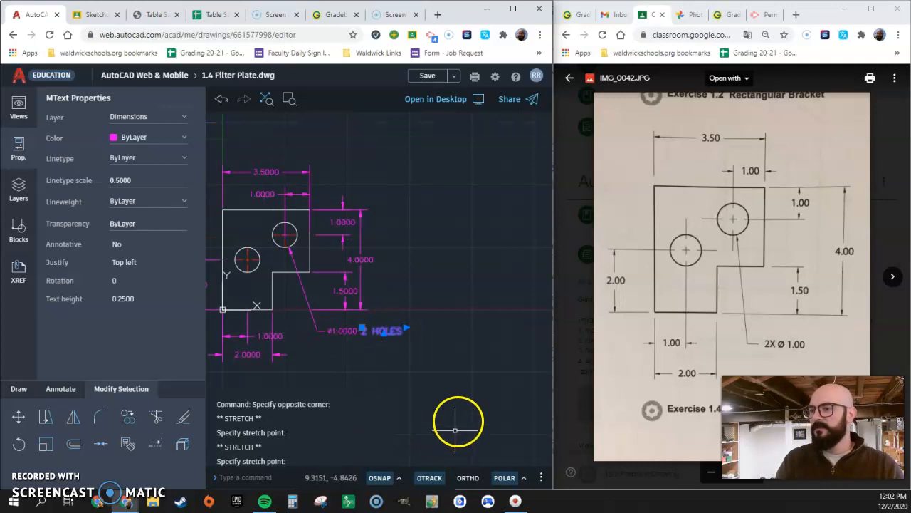
{"action": "key", "text": "Escape"}
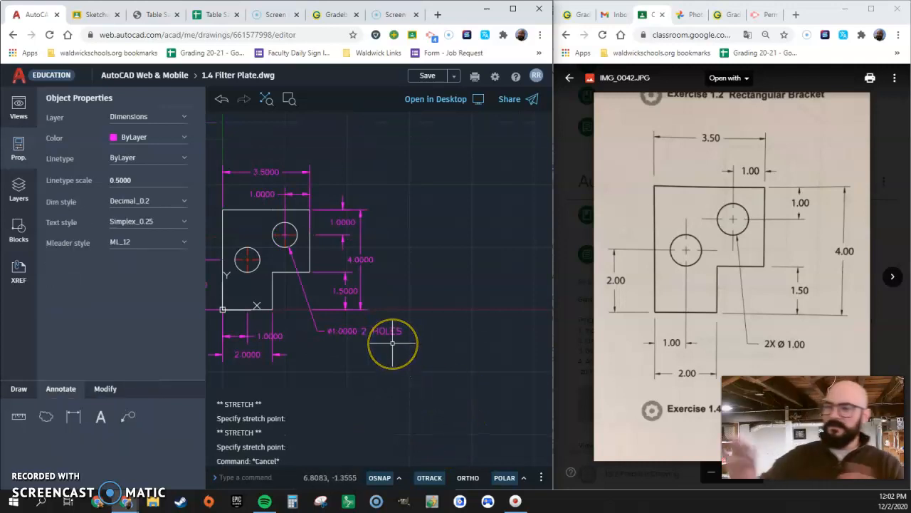
Open Layout1 and fit the dimensioned bracket to the extents of its viewport, returning to paper space.
{"action": "scroll", "coordinate": [429, 297], "scroll_direction": "down", "scroll_amount": 1}
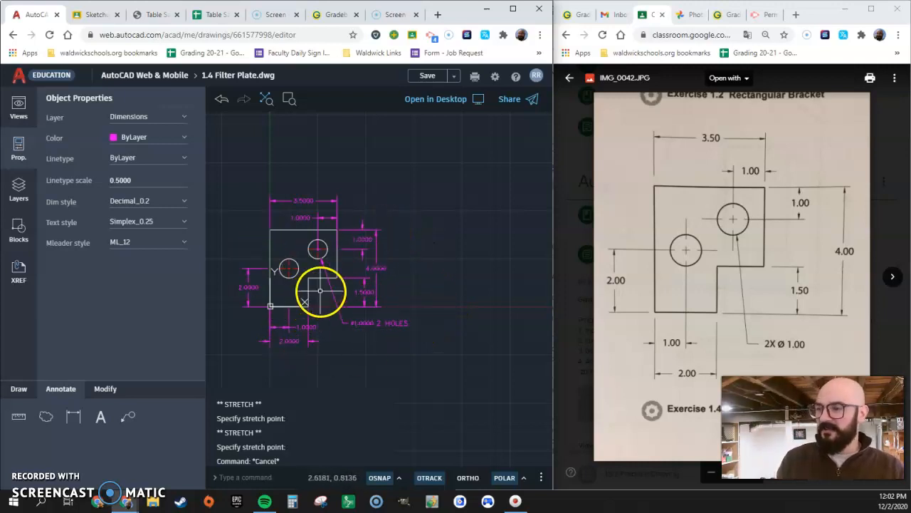
{"action": "left_click", "coordinate": [19, 109]}
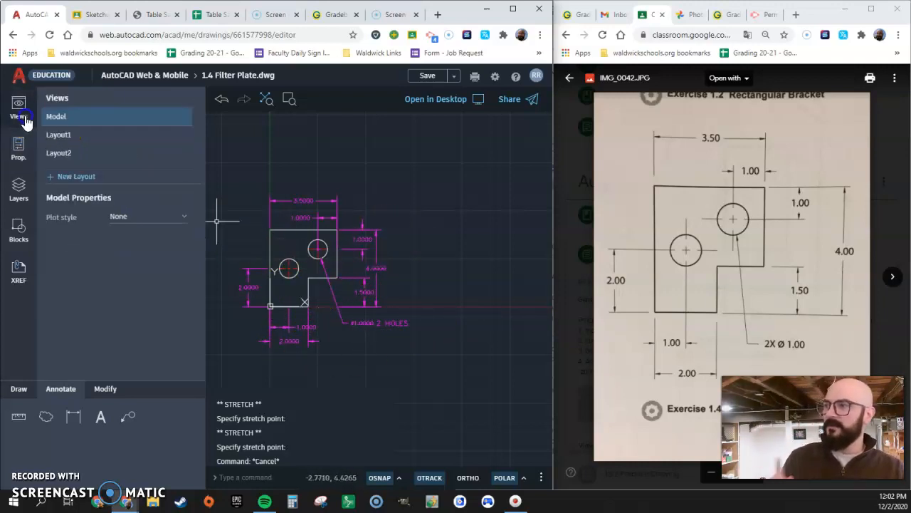
{"action": "left_click", "coordinate": [71, 137]}
{"action": "middle_click_drag", "start_coordinate": [240, 214], "coordinate": [241, 171]}
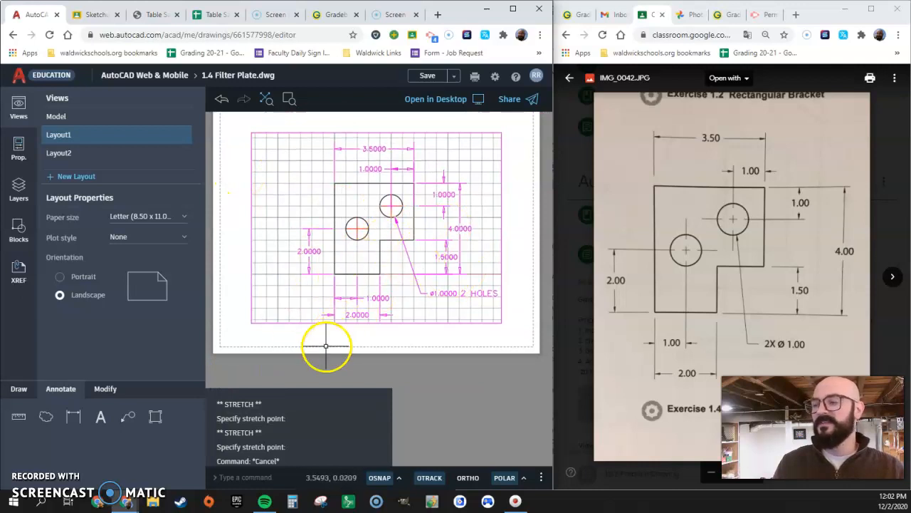
{"action": "double_click", "coordinate": [315, 289]}
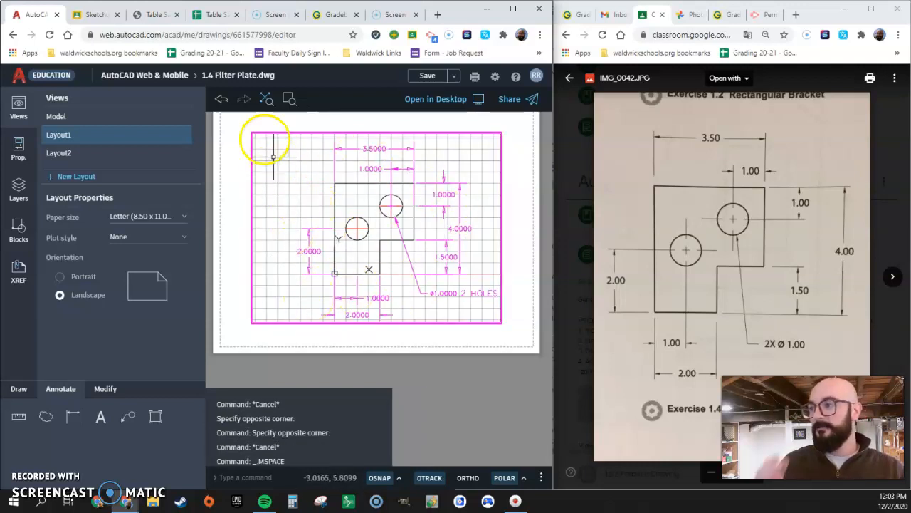
{"action": "left_click", "coordinate": [265, 102]}
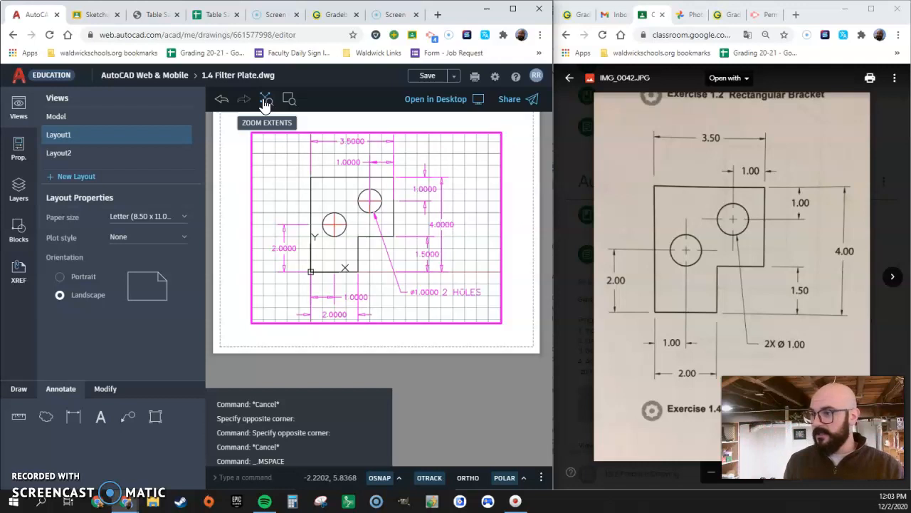
{"action": "double_click", "coordinate": [231, 173]}
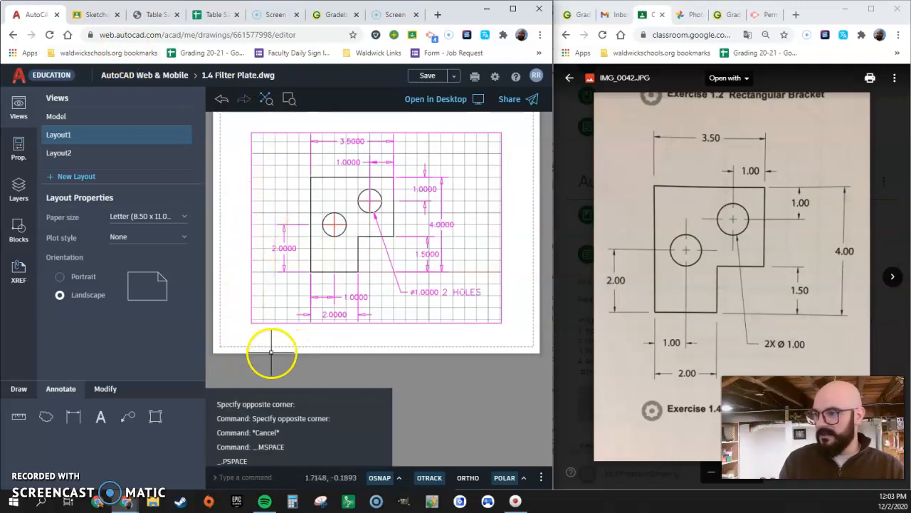
Try rescaling the bracket inside the Layout1 viewport, fit it to the extents again, and return to paper space.
{"action": "scroll", "coordinate": [388, 242], "scroll_direction": "down", "scroll_amount": 3}
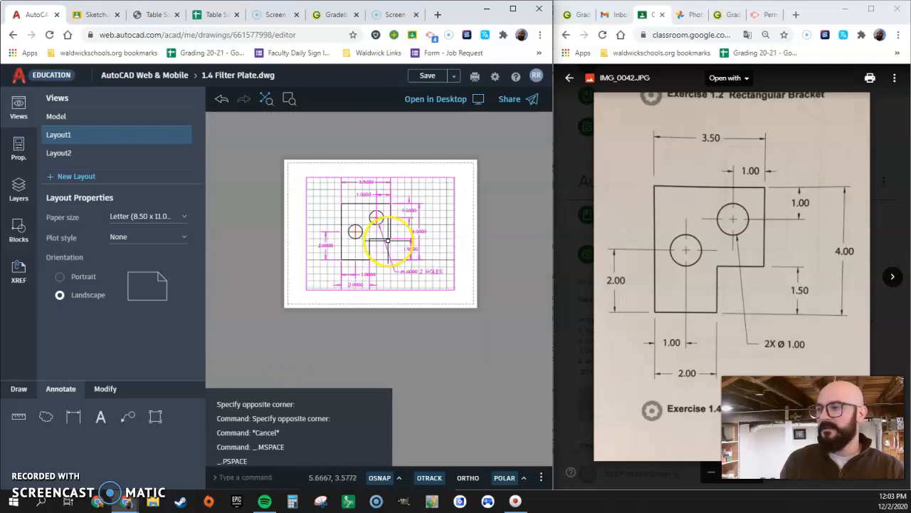
{"action": "scroll", "coordinate": [388, 241], "scroll_direction": "up", "scroll_amount": 1}
{"action": "scroll", "coordinate": [388, 240], "scroll_direction": "up", "scroll_amount": 1}
{"action": "double_click", "coordinate": [396, 235]}
{"action": "scroll", "coordinate": [399, 232], "scroll_direction": "down", "scroll_amount": 2}
{"action": "scroll", "coordinate": [402, 230], "scroll_direction": "up", "scroll_amount": 3}
{"action": "scroll", "coordinate": [403, 230], "scroll_direction": "down", "scroll_amount": 3}
{"action": "scroll", "coordinate": [403, 230], "scroll_direction": "up", "scroll_amount": 1}
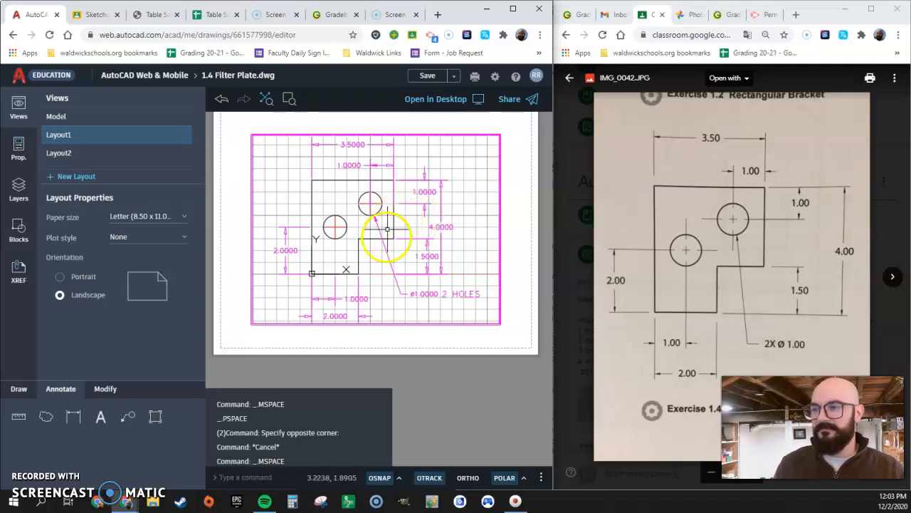
{"action": "scroll", "coordinate": [379, 240], "scroll_direction": "down", "scroll_amount": 1}
{"action": "scroll", "coordinate": [379, 240], "scroll_direction": "up", "scroll_amount": 1}
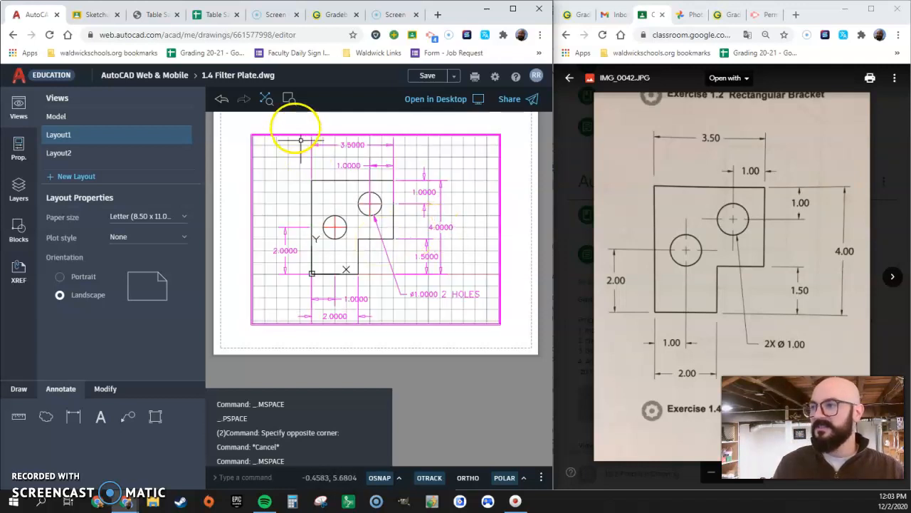
{"action": "left_click", "coordinate": [267, 99]}
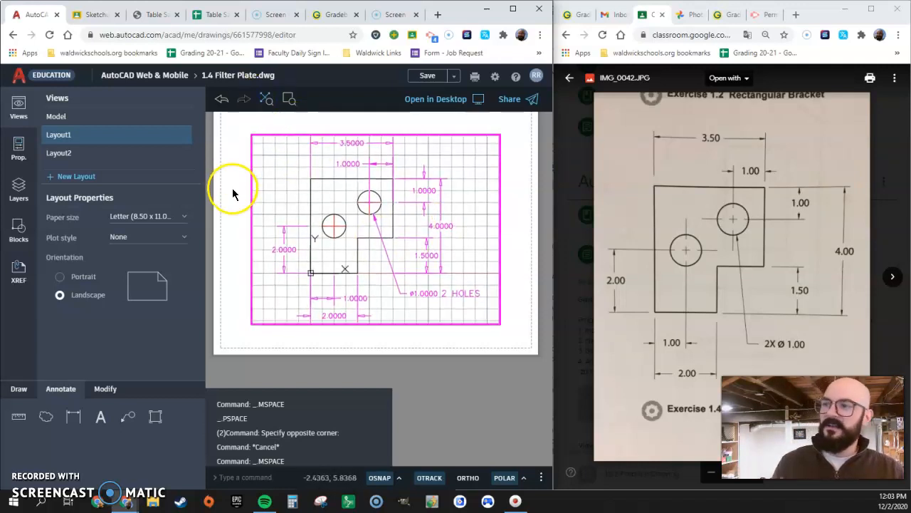
{"action": "left_click", "coordinate": [232, 190]}
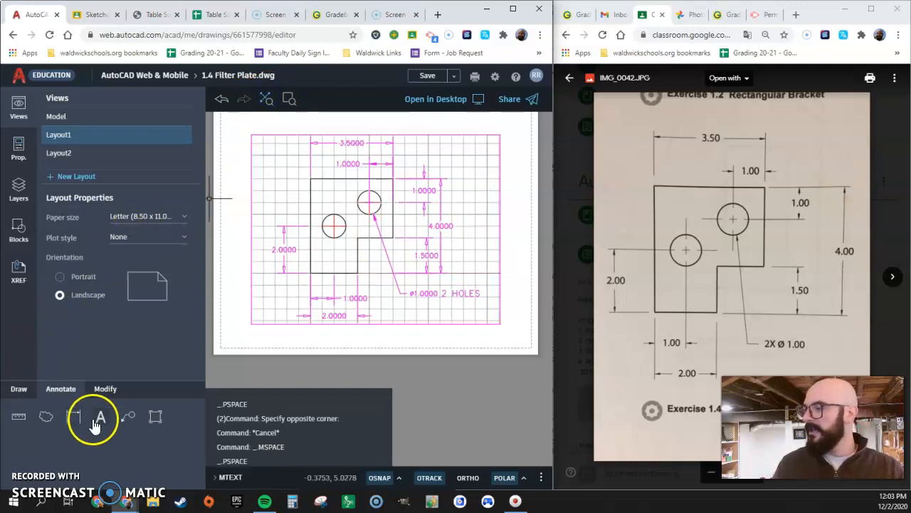
Make layer 0 current and add the title text "1.4 FILTER PLATE" below the viewport's lower-right part.
{"action": "left_click", "coordinate": [18, 189]}
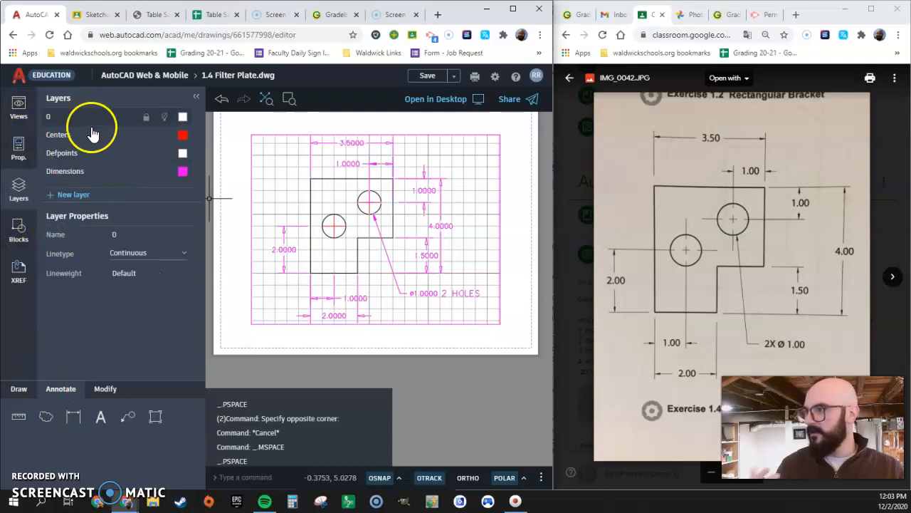
{"action": "left_click", "coordinate": [100, 416]}
{"action": "left_click", "coordinate": [394, 344]}
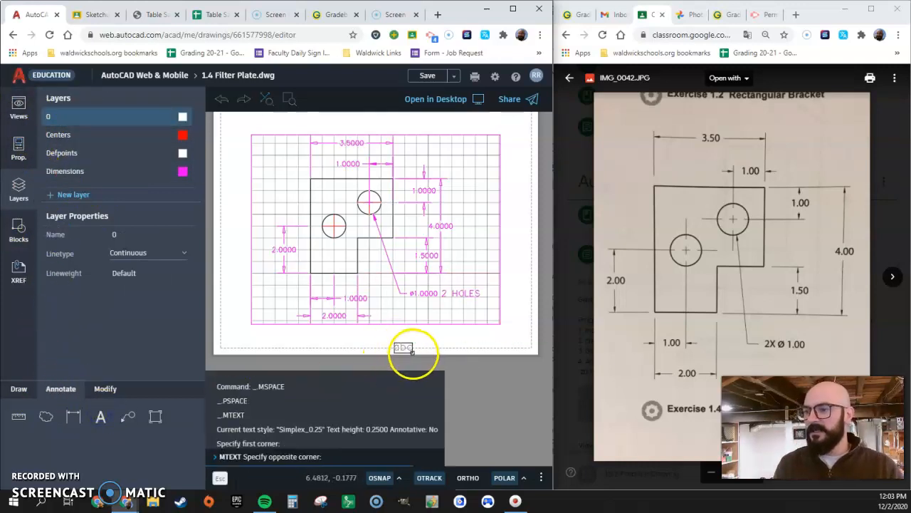
{"action": "left_click", "coordinate": [477, 363]}
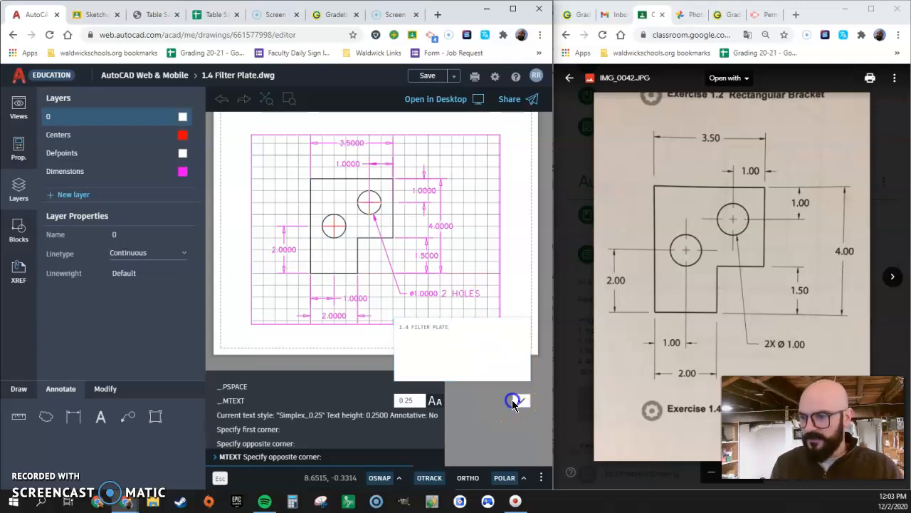
{"action": "left_click", "coordinate": [519, 403]}
Widen the title's text box so it fits on one line, and move the title up just below the viewport border.
{"action": "left_click", "coordinate": [463, 348]}
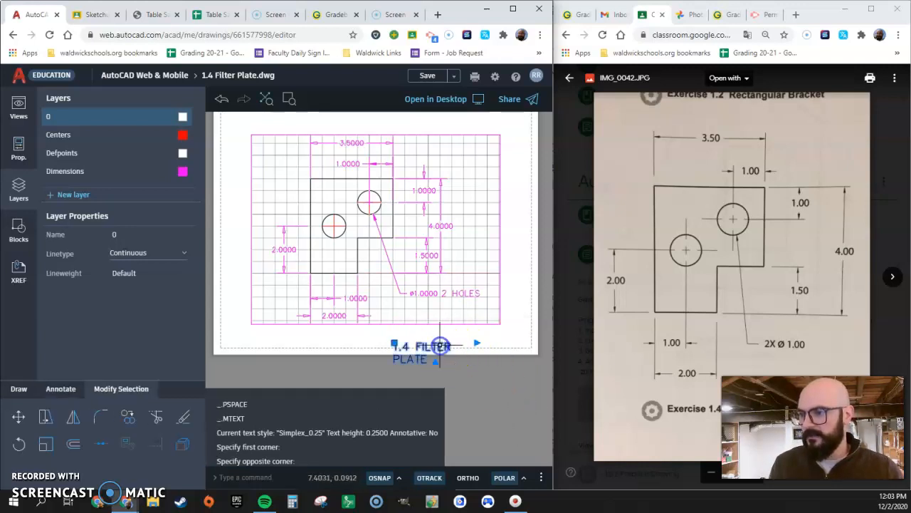
{"action": "left_click", "coordinate": [474, 343]}
{"action": "left_click", "coordinate": [502, 342]}
{"action": "left_click", "coordinate": [395, 343]}
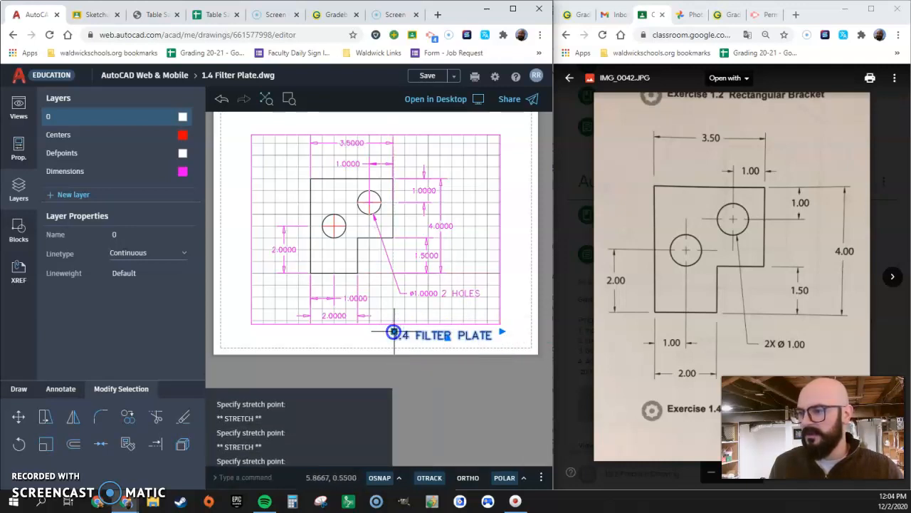
{"action": "left_click", "coordinate": [395, 334]}
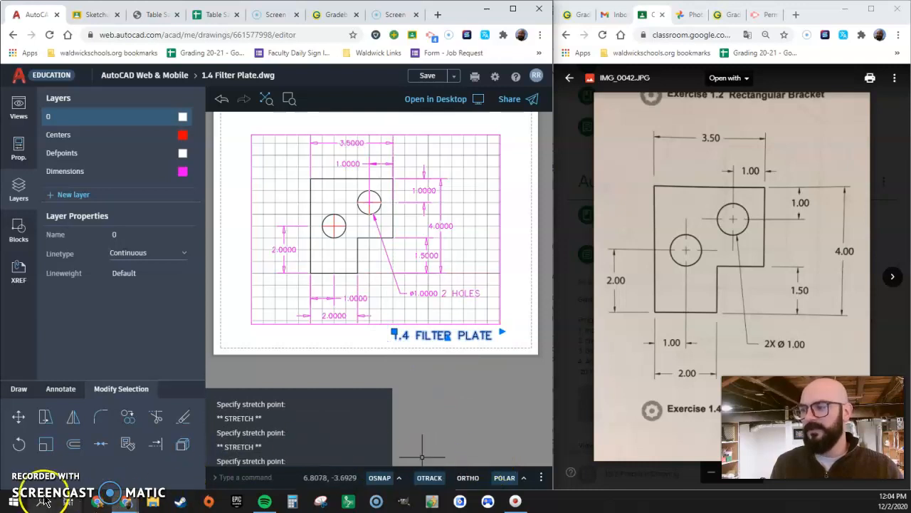